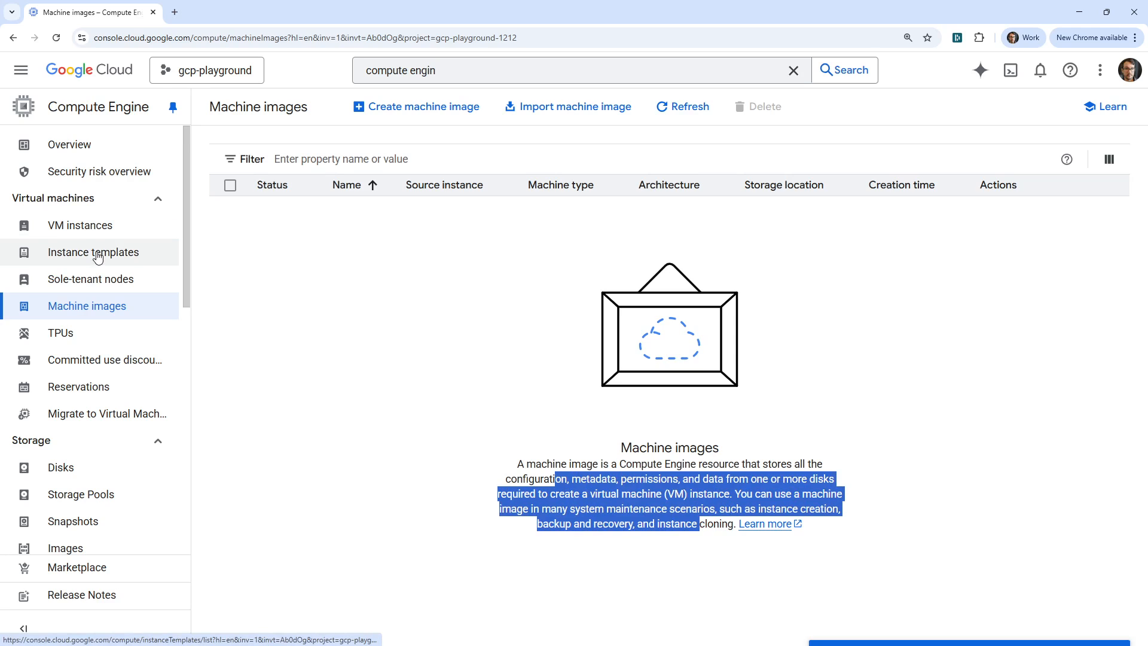
# - Start a new Compute Engine instance template and name it my-first-instance-template
pyautogui.click(94, 253)
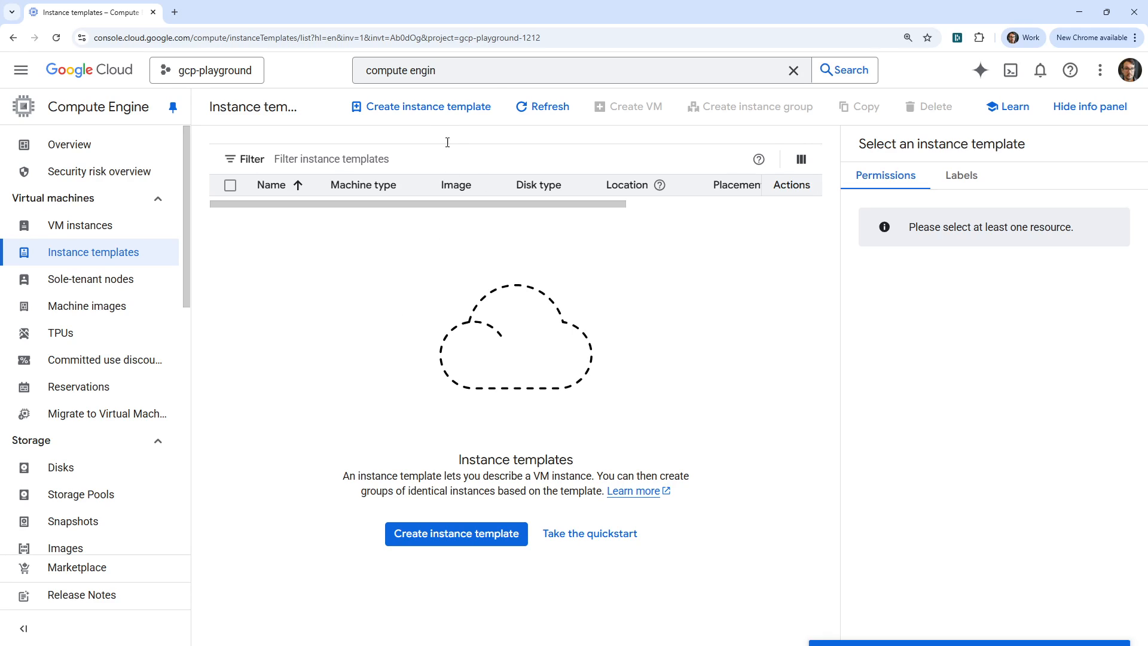
pyautogui.click(442, 108)
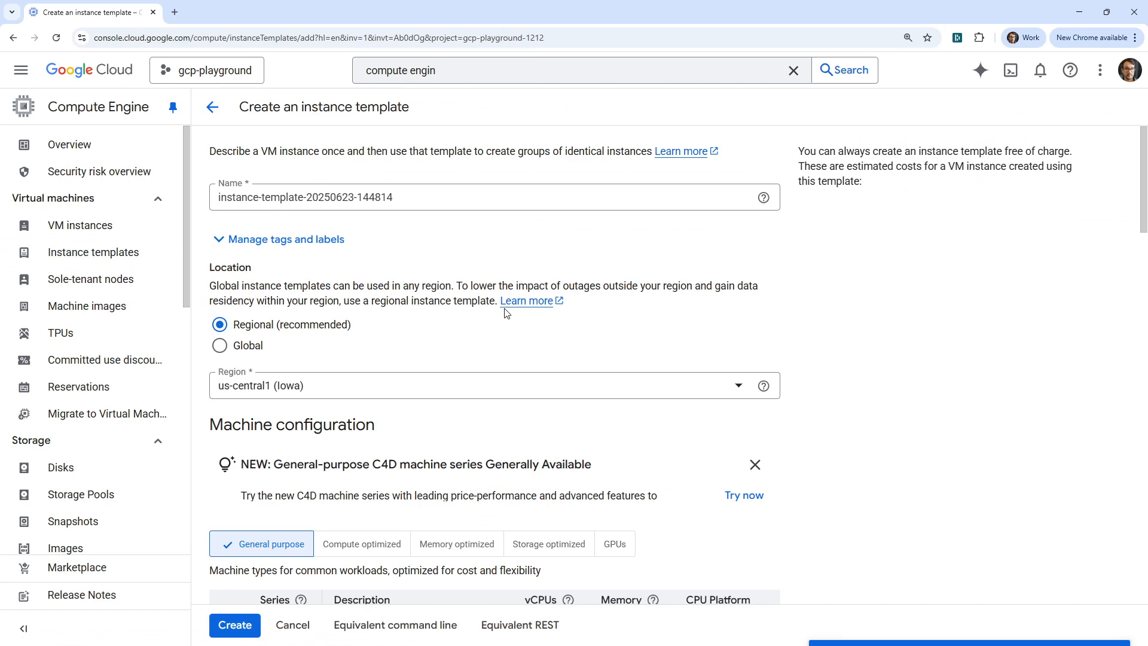
pyautogui.moveTo(413, 198); pyautogui.dragTo(333, 167)
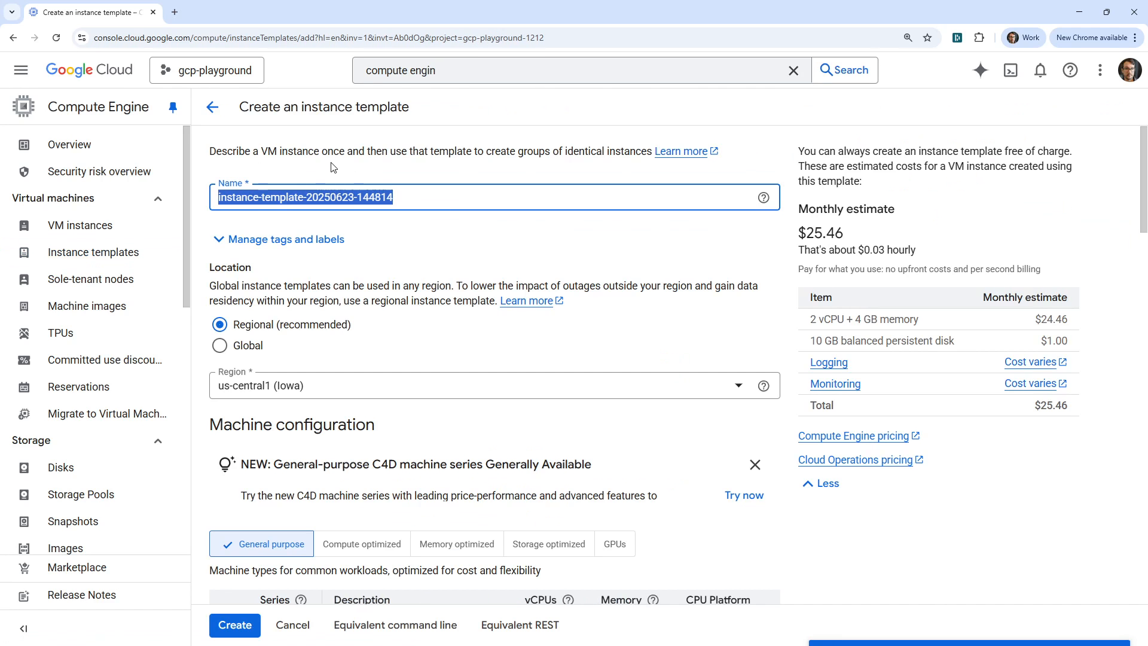
pyautogui.write('my-first-insta')
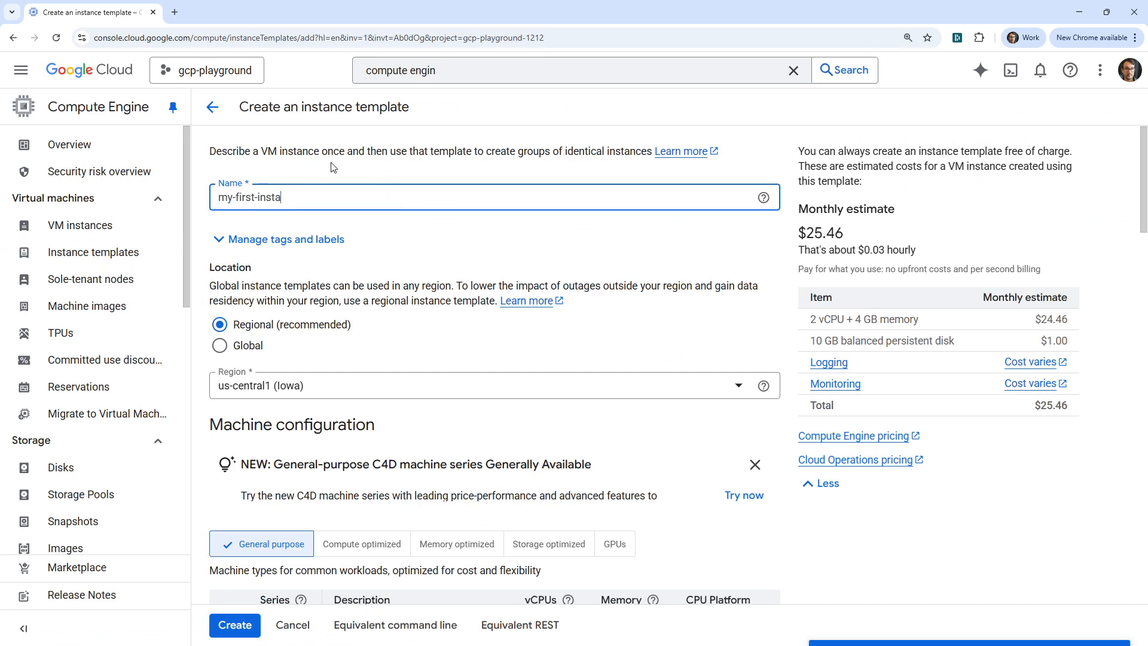
pyautogui.write('nce-template')
# - Set the template's region to northamerica-northeast2 (Toronto)
pyautogui.scroll(-2, 260, 313)
pyautogui.click(342, 270)
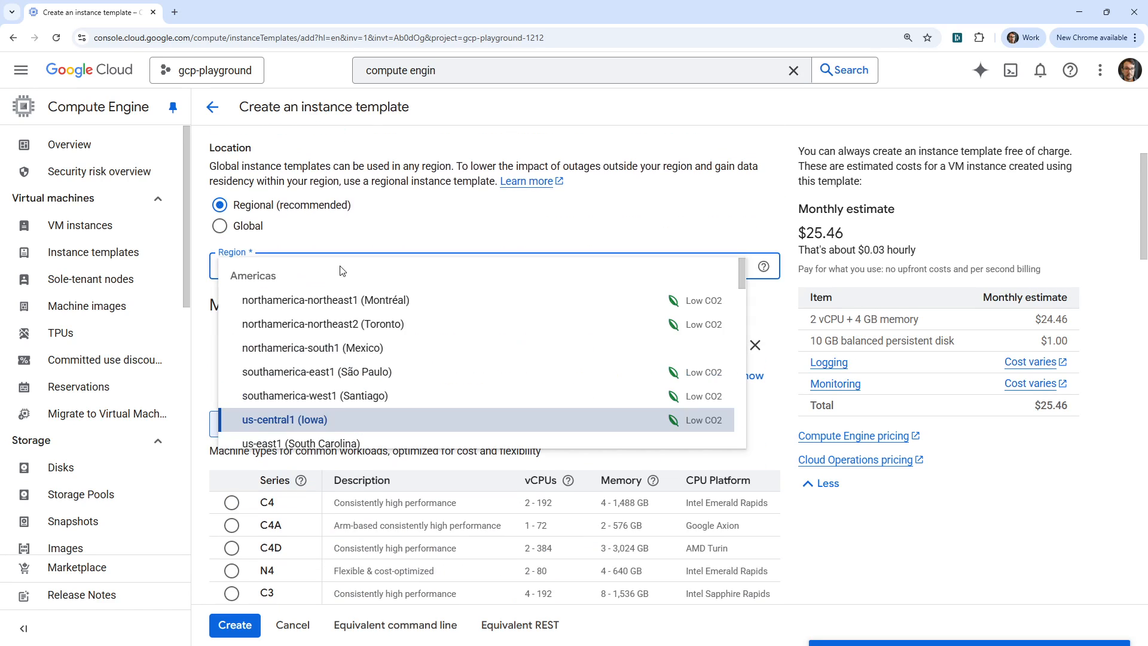
pyautogui.click(348, 320)
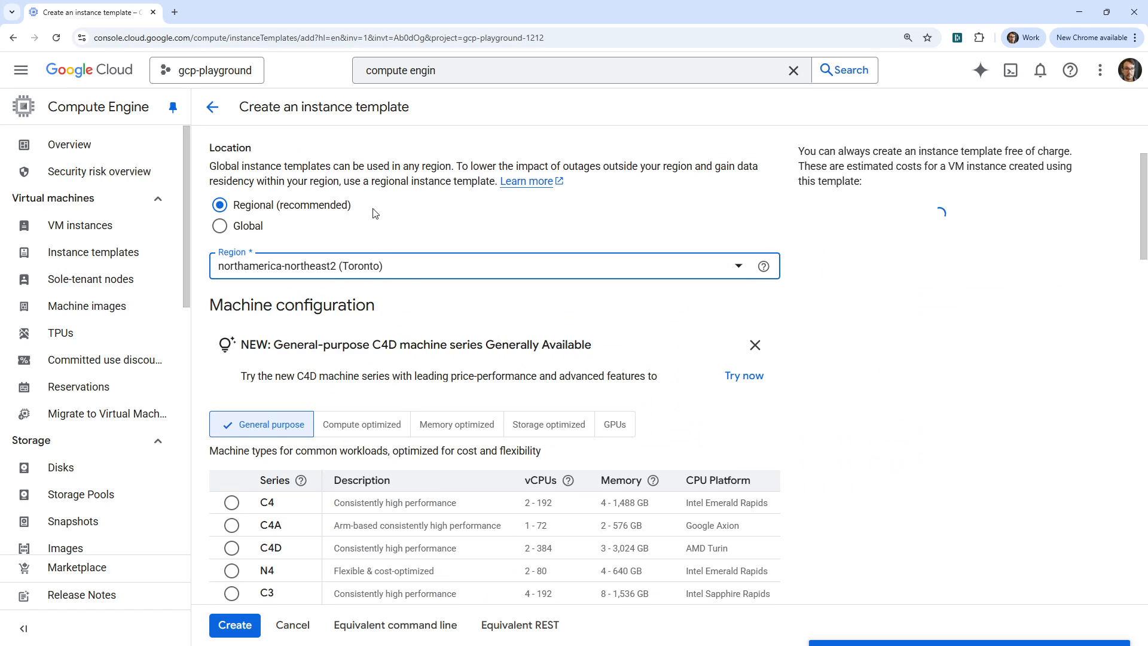
# - Review the machine series options and choose the shared-core e2-micro machine type for the E2 series
pyautogui.scroll(-2, 386, 351)
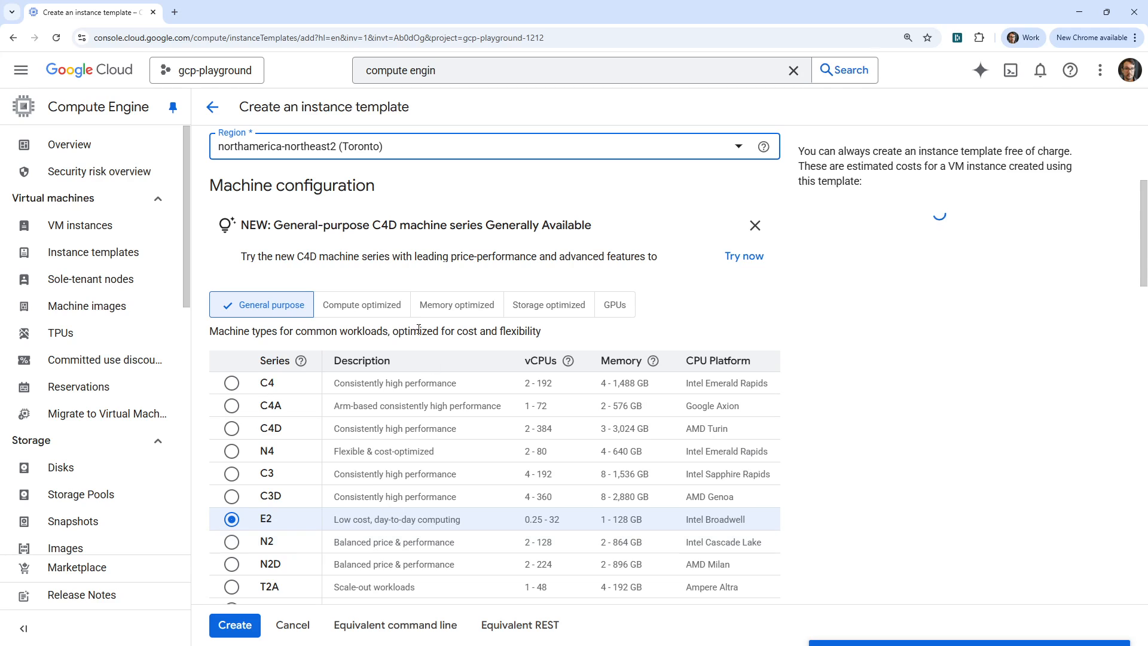
pyautogui.moveTo(363, 226); pyautogui.dragTo(522, 225)
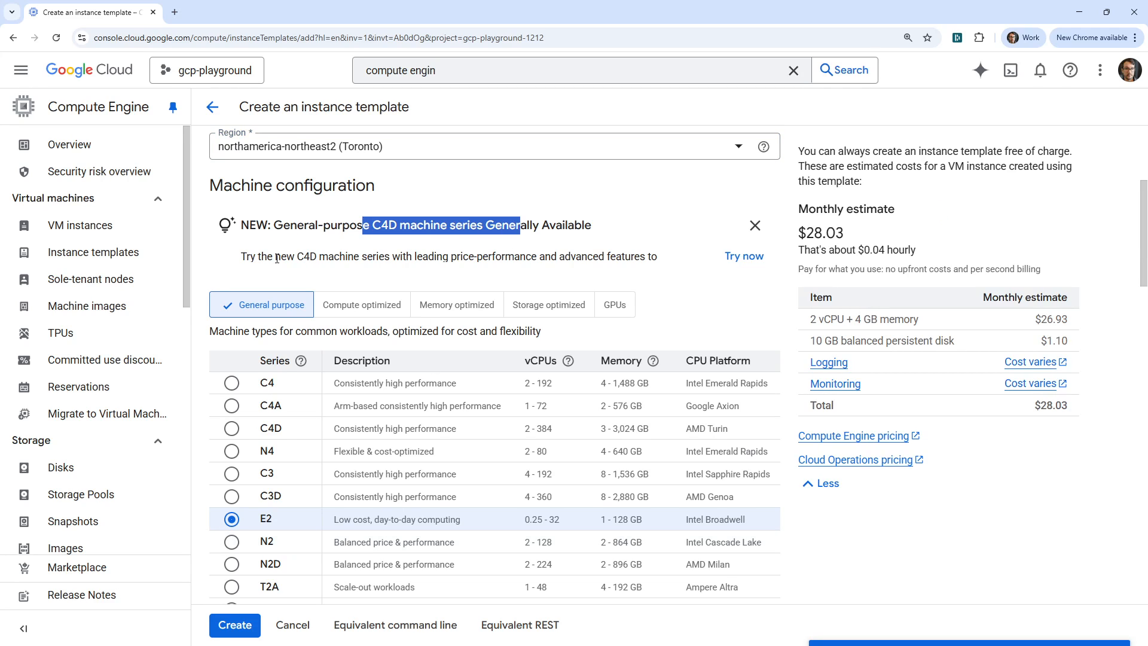
pyautogui.moveTo(277, 259); pyautogui.dragTo(532, 271)
pyautogui.moveTo(386, 269); pyautogui.dragTo(646, 269)
pyautogui.scroll(-1, 306, 295)
pyautogui.scroll(-2, 306, 295)
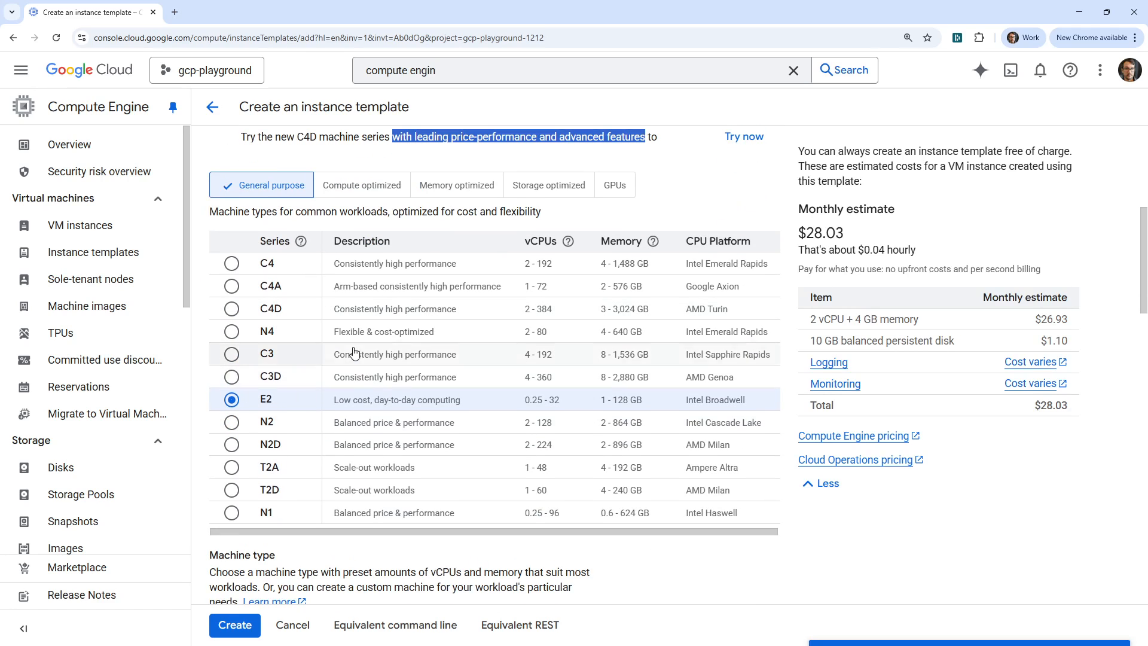
pyautogui.scroll(-4, 344, 359)
pyautogui.click(346, 426)
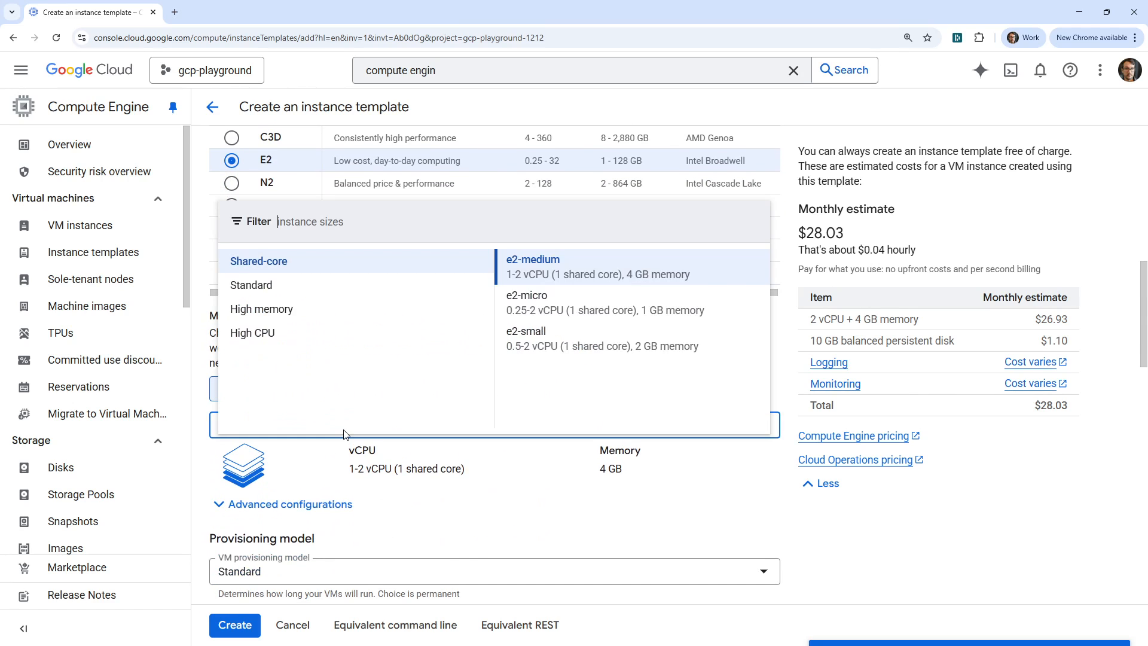
pyautogui.click(508, 296)
# - Select Standard as the VM provisioning model
pyautogui.scroll(-3, 332, 312)
pyautogui.scroll(-2, 332, 313)
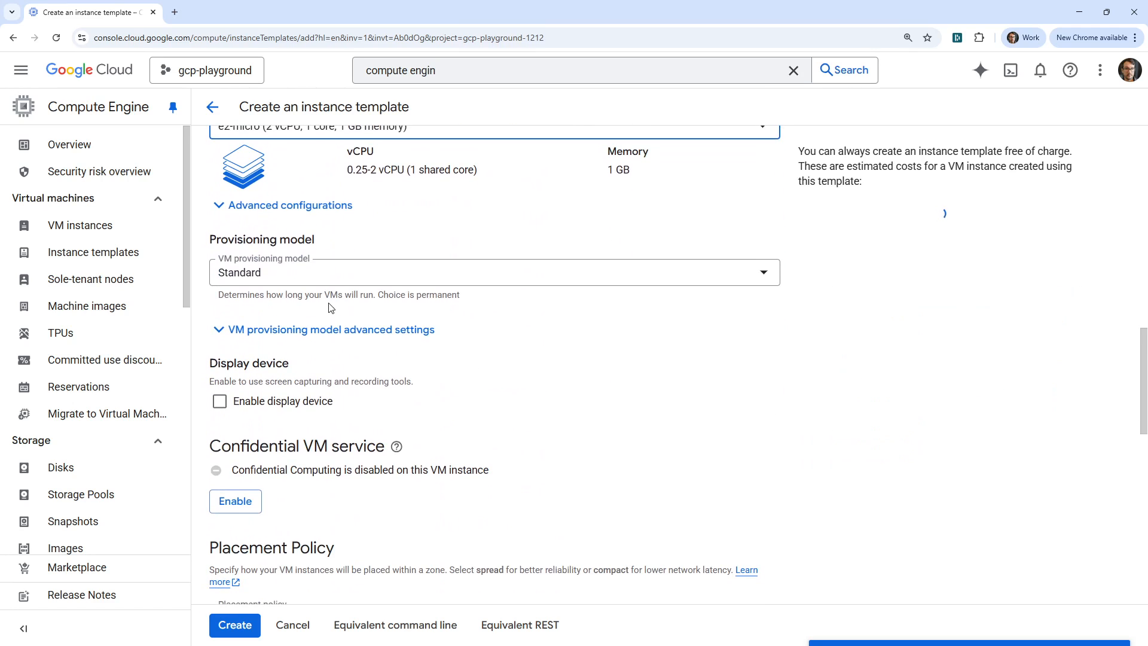
pyautogui.click(307, 280)
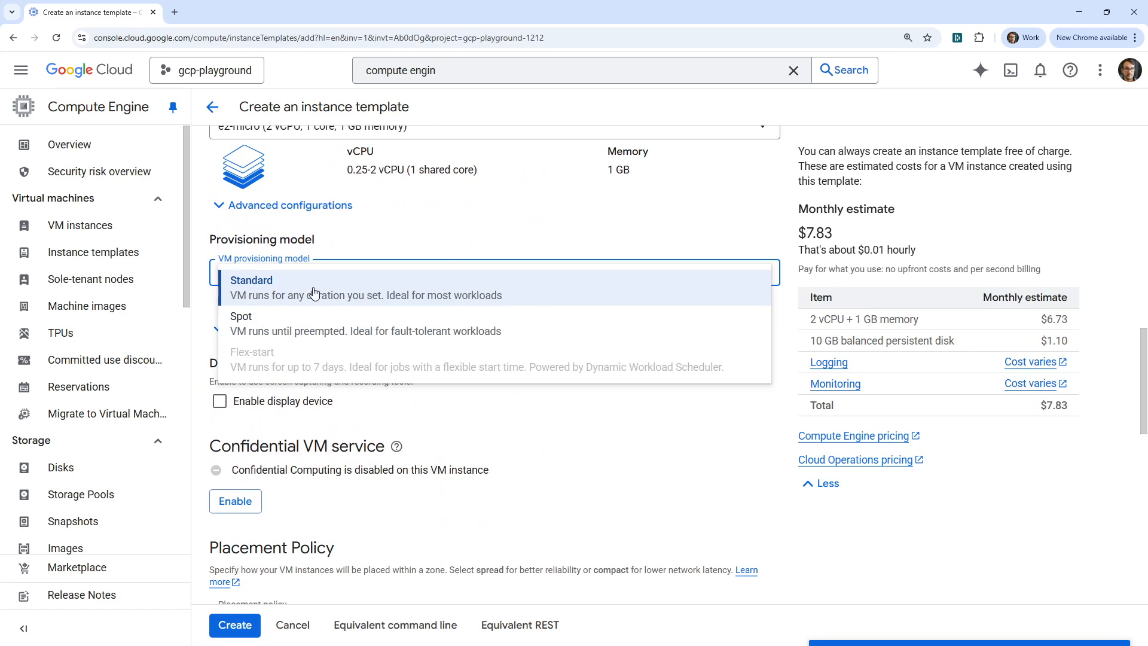
pyautogui.click(330, 298)
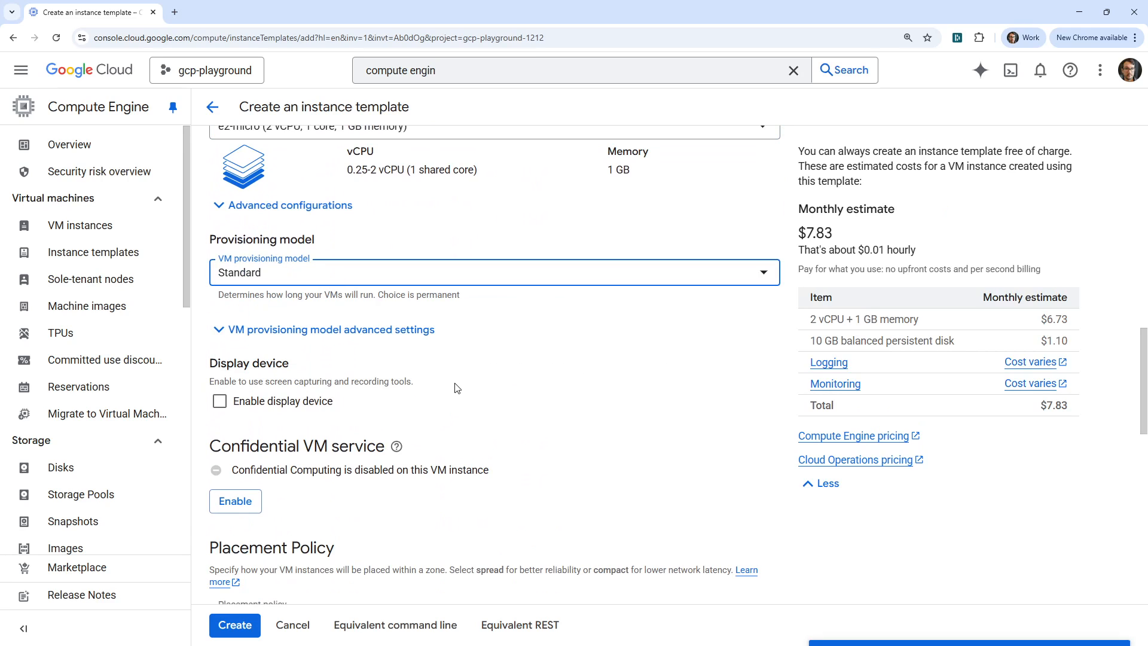
# - Examine the template's confidential VM, placement policy, container and boot disk settings, including the disk's size and image
pyautogui.scroll(-3, 451, 403)
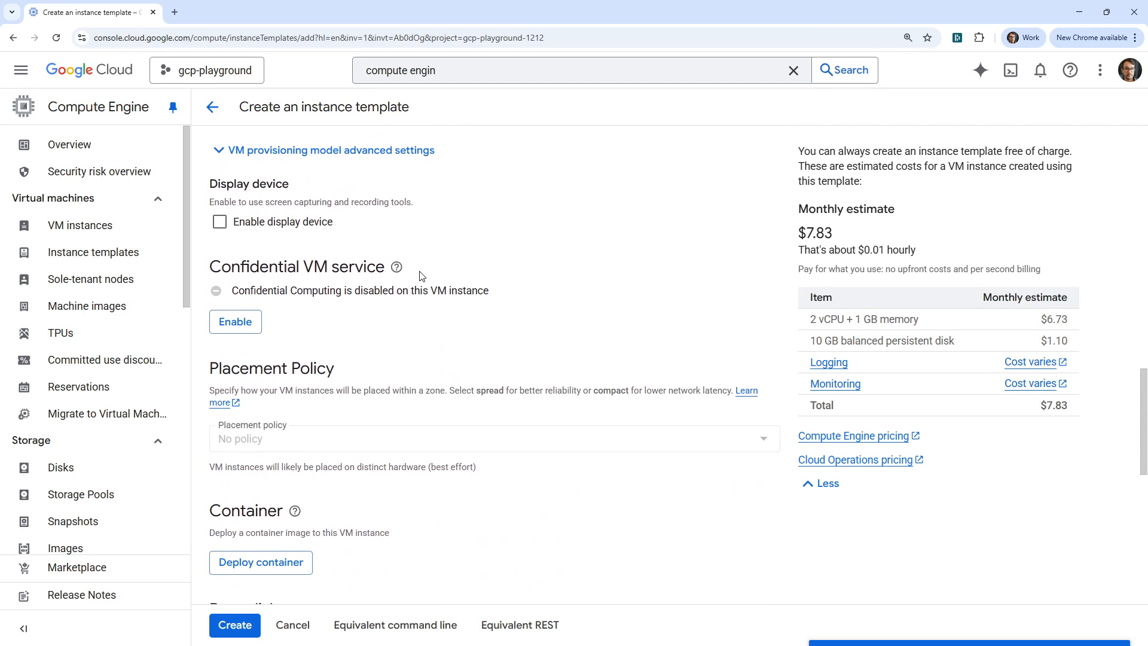
pyautogui.scroll(-1, 420, 277)
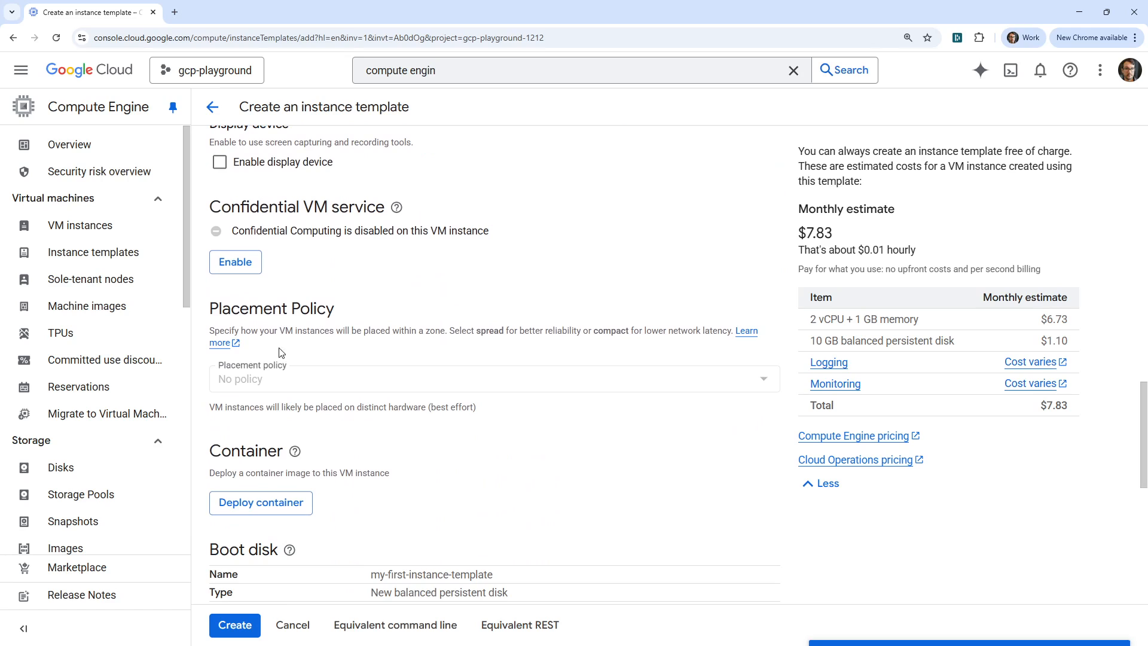
pyautogui.moveTo(363, 330); pyautogui.dragTo(511, 331)
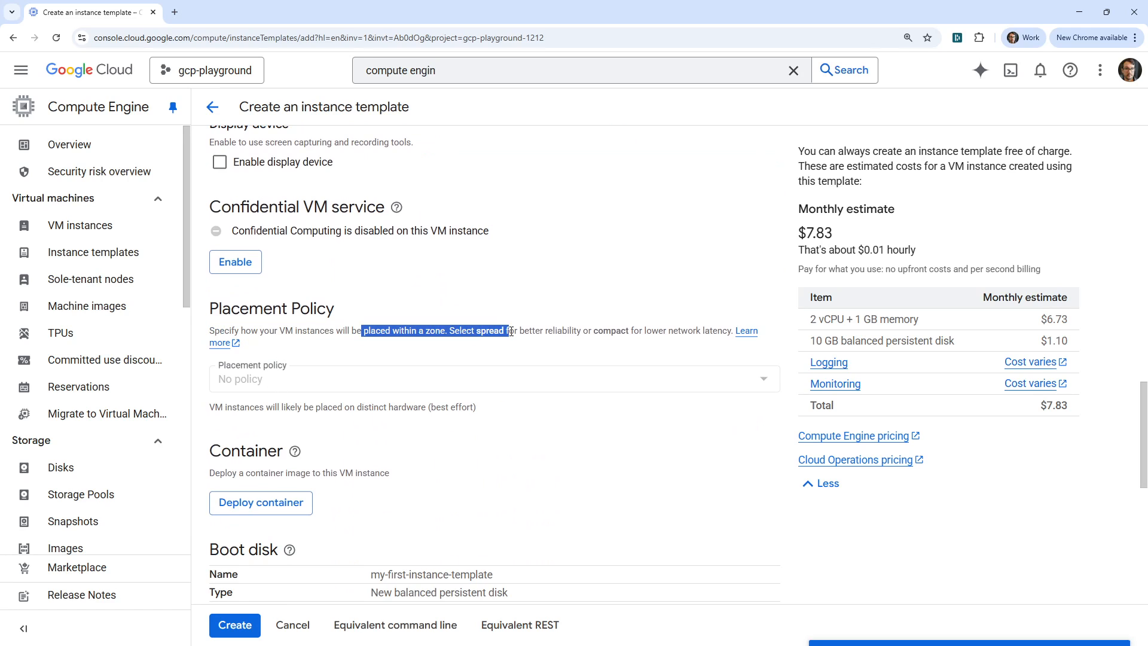
pyautogui.scroll(-3, 435, 347)
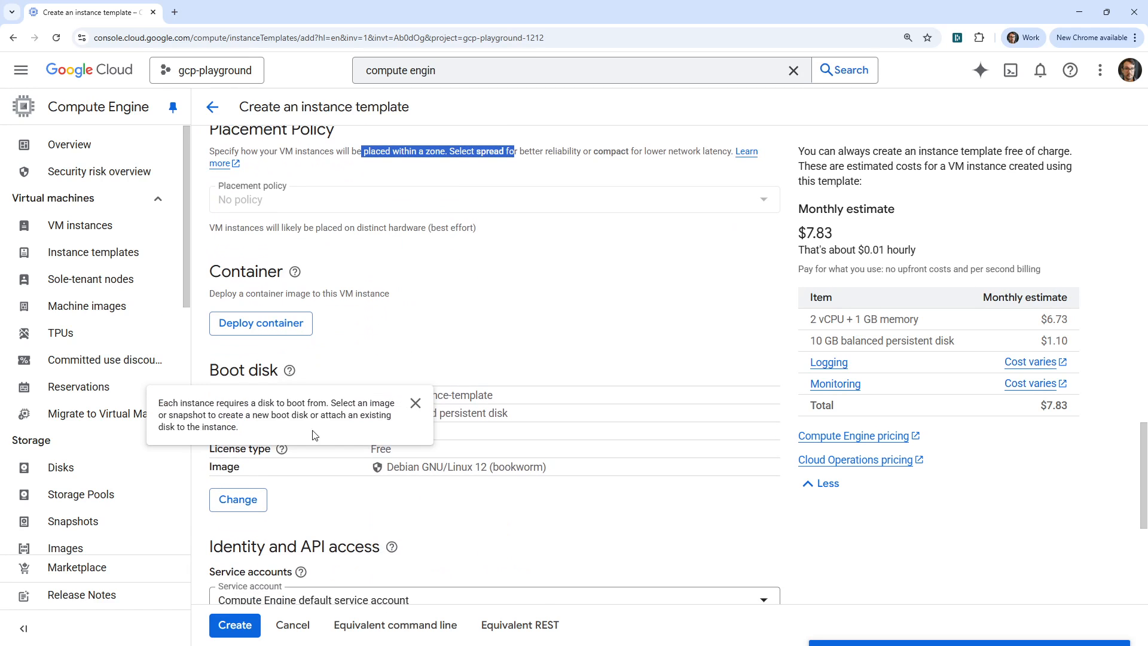
pyautogui.scroll(-3, 343, 329)
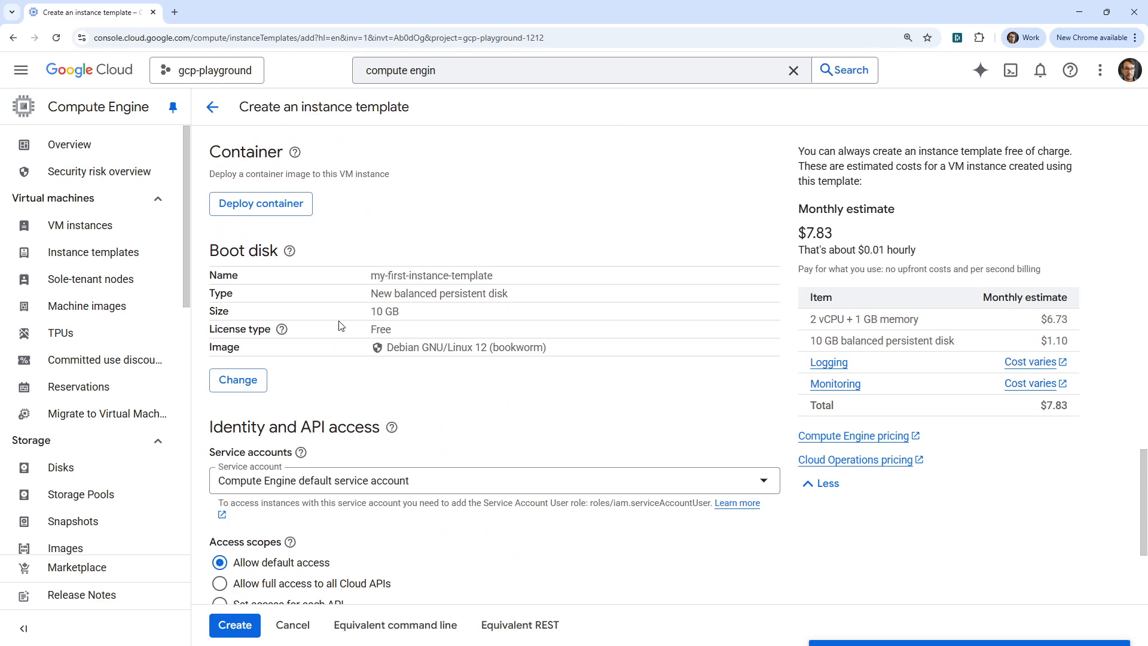
pyautogui.scroll(3, 342, 333)
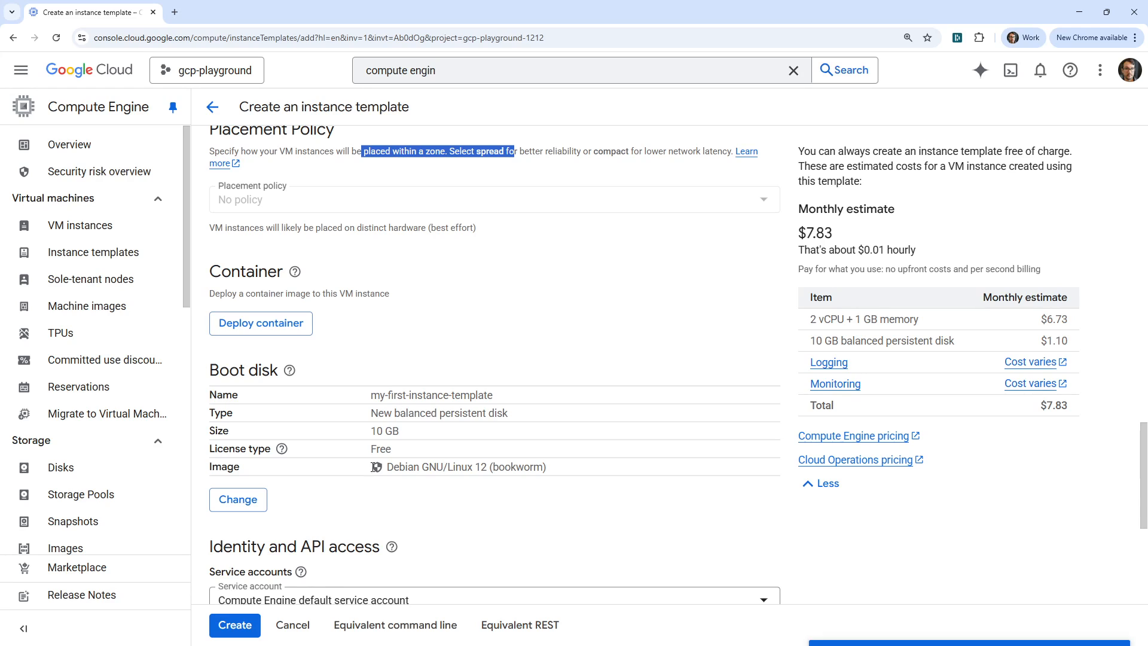
pyautogui.moveTo(392, 467); pyautogui.dragTo(529, 471)
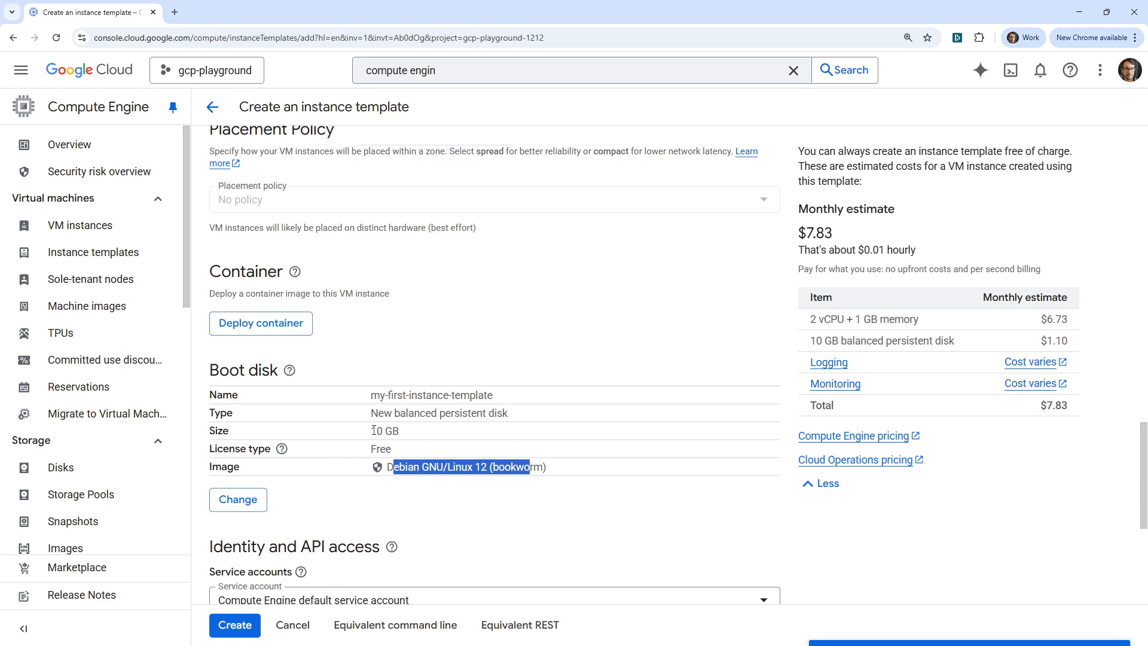
pyautogui.moveTo(373, 430); pyautogui.dragTo(429, 435)
pyautogui.scroll(-5, 408, 368)
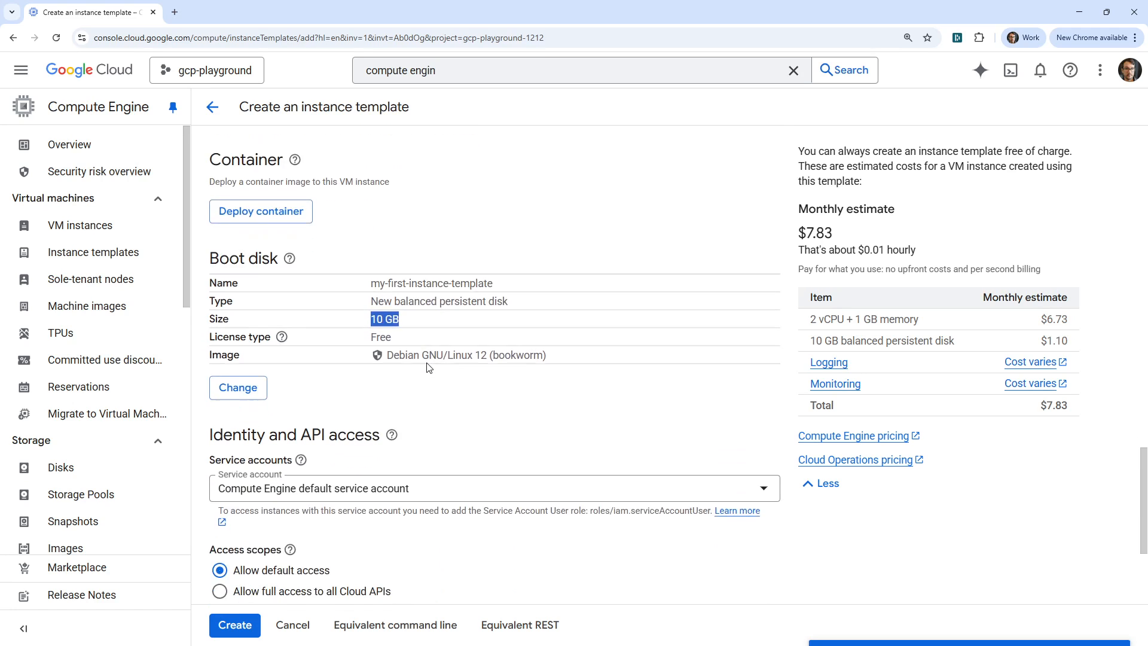
# - Check the available service accounts under Identity and API access, leaving the Compute Engine default service account selected
pyautogui.scroll(-1, 413, 368)
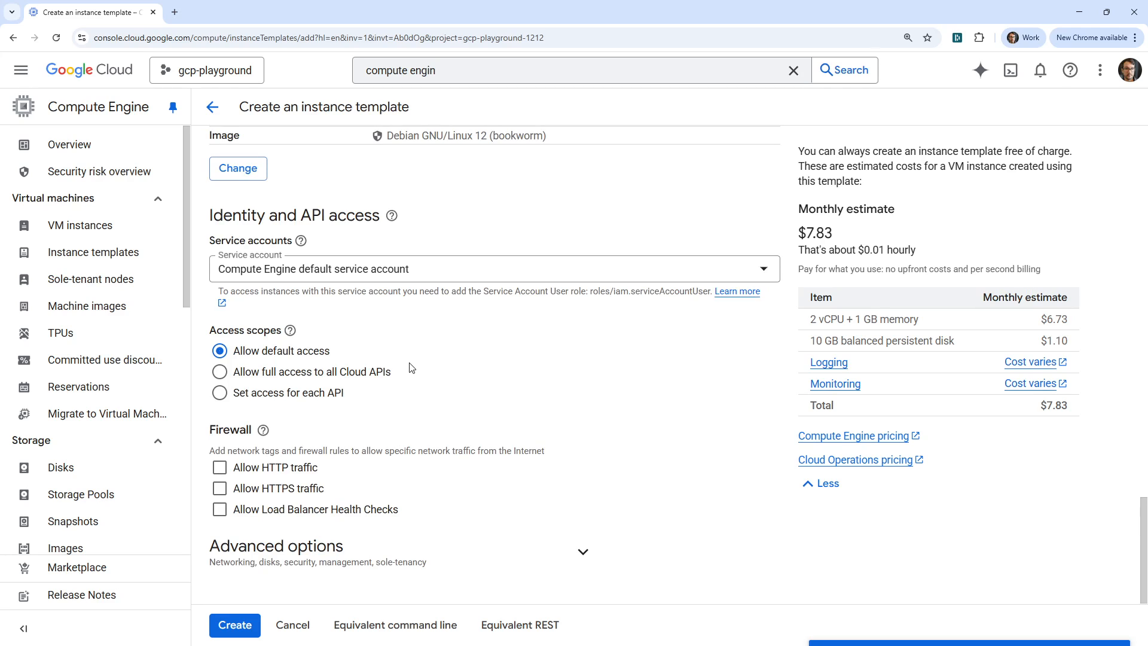
pyautogui.click(436, 271)
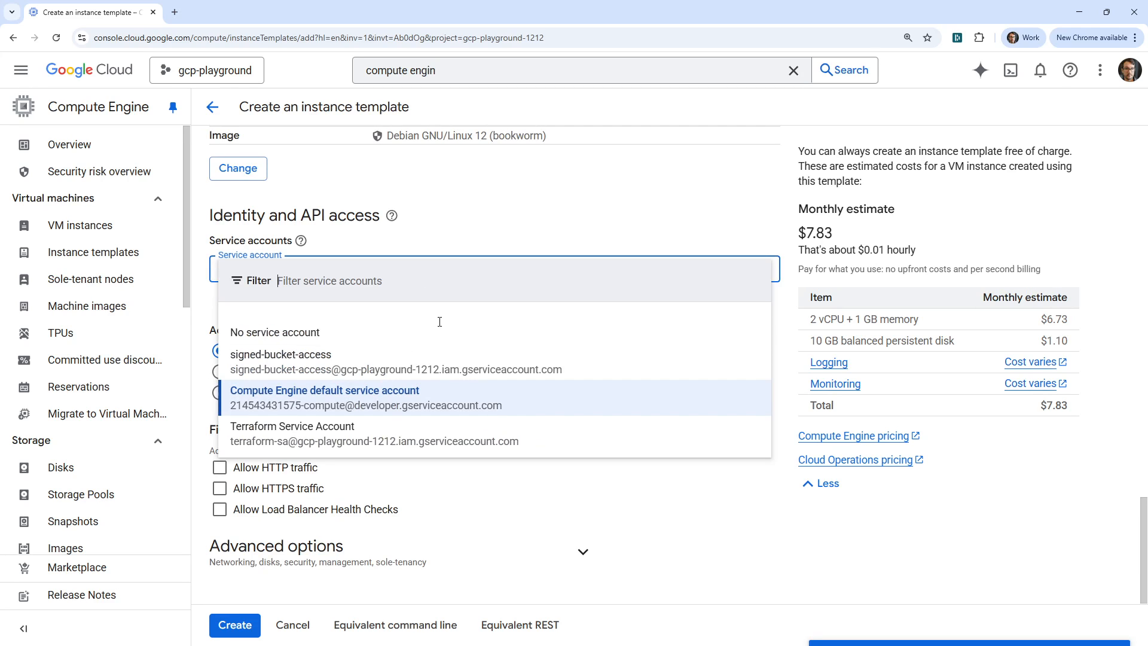
pyautogui.click(542, 258)
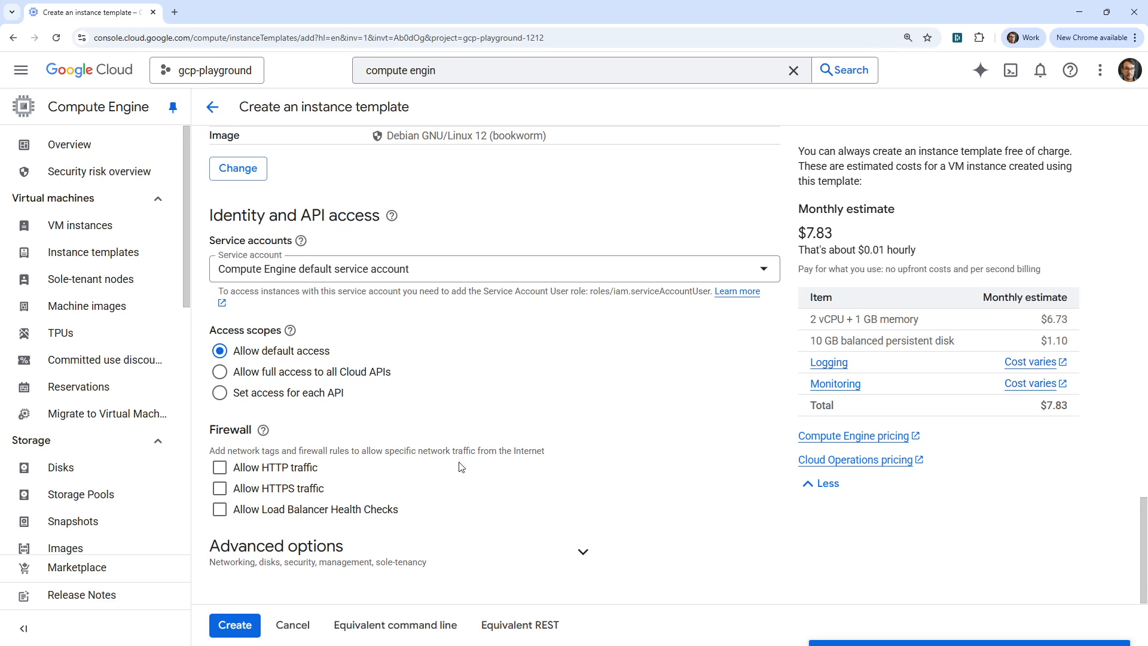
# - Search Google in a new browser tab for "apache web server gcp" and open the Running a basic Apache web server tutorial
pyautogui.click(175, 11)
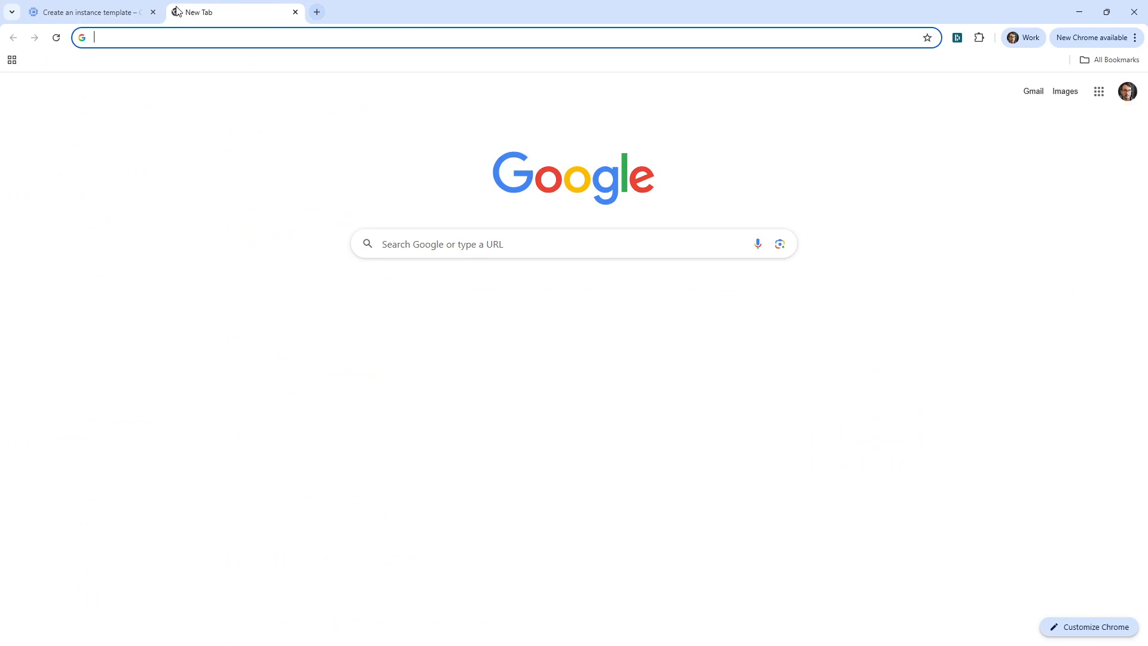
pyautogui.write('apache web ser')
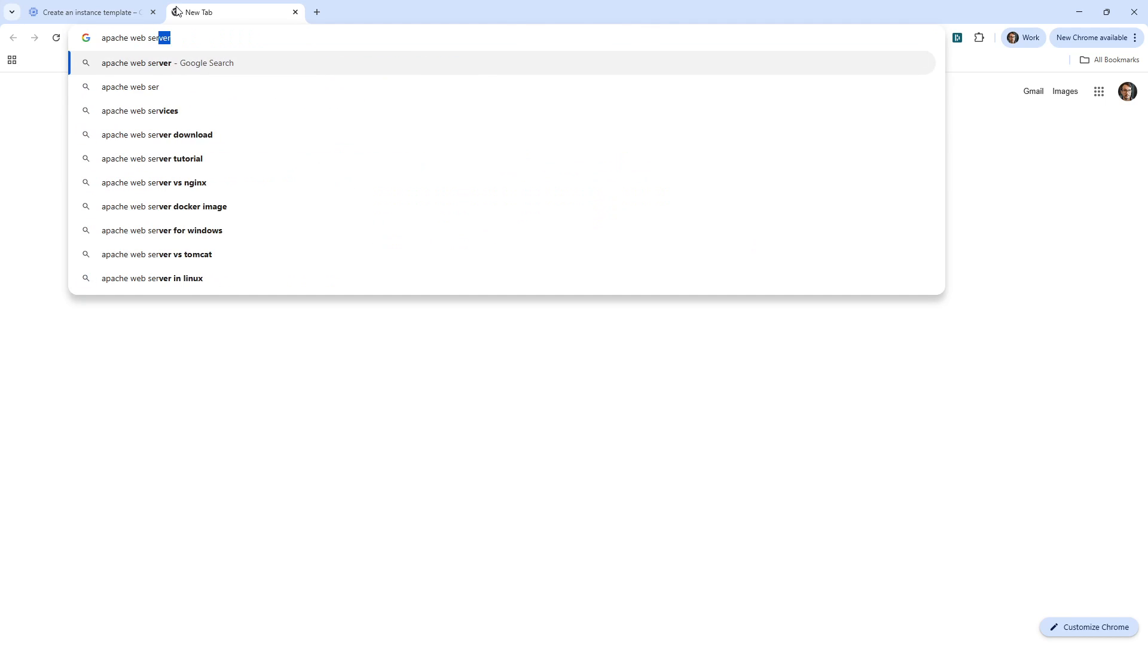
pyautogui.write('ver gcp')
pyautogui.press('Return')
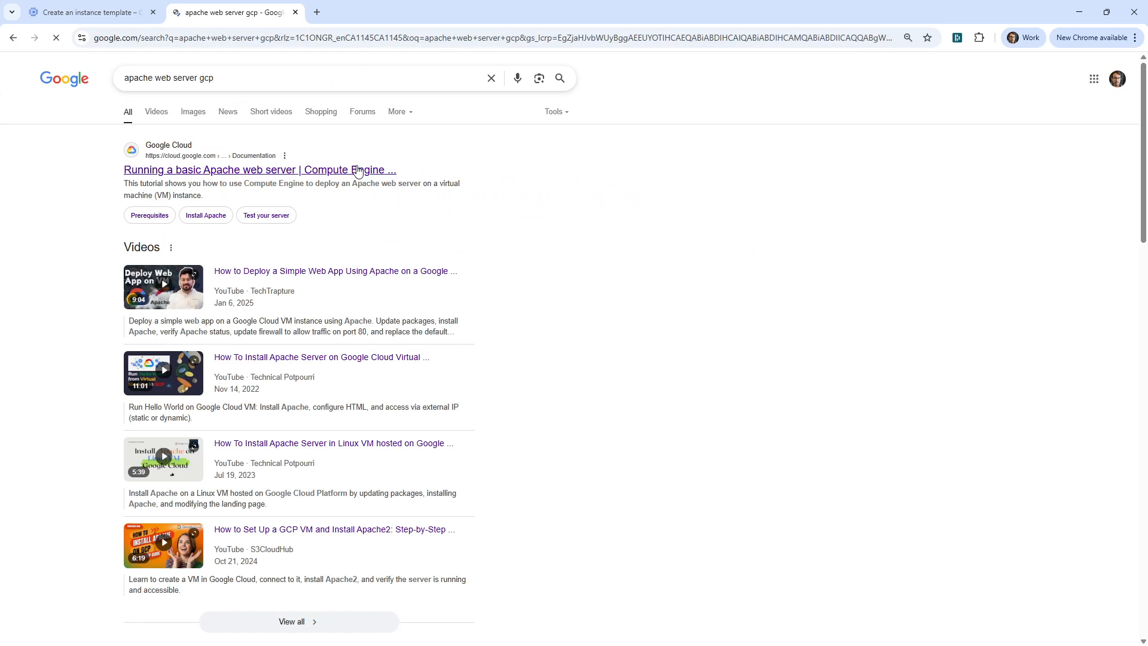
# - Skim the Apache tutorial from its installation steps to troubleshooting and return to the Prerequisites section
pyautogui.scroll(-9, 435, 253)
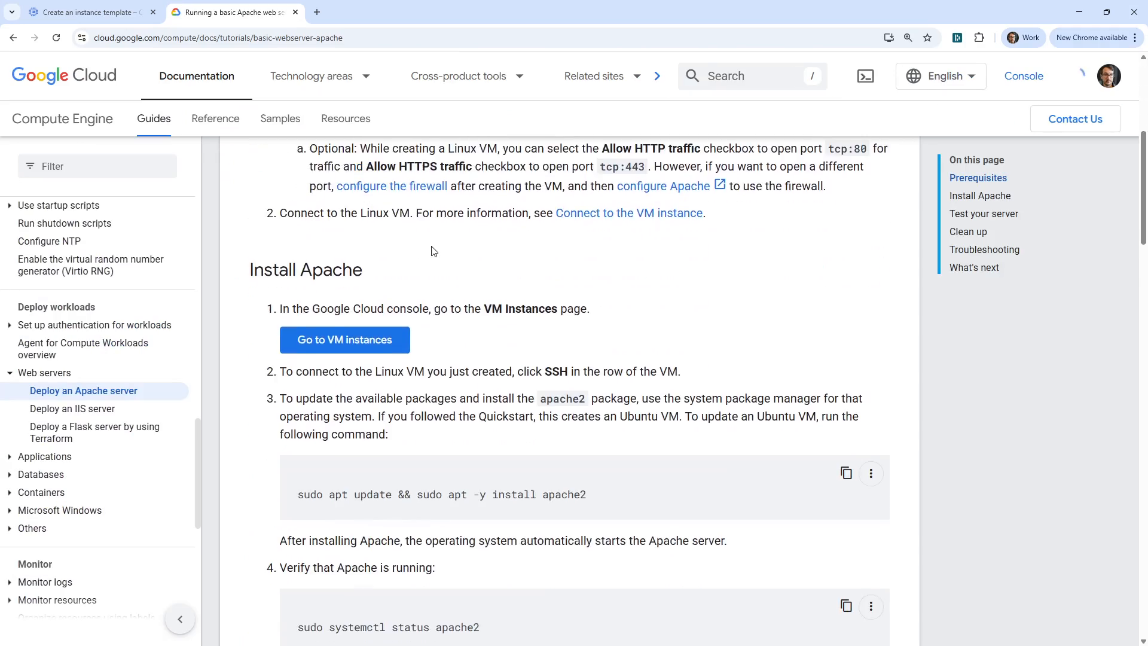
pyautogui.scroll(-20, 433, 250)
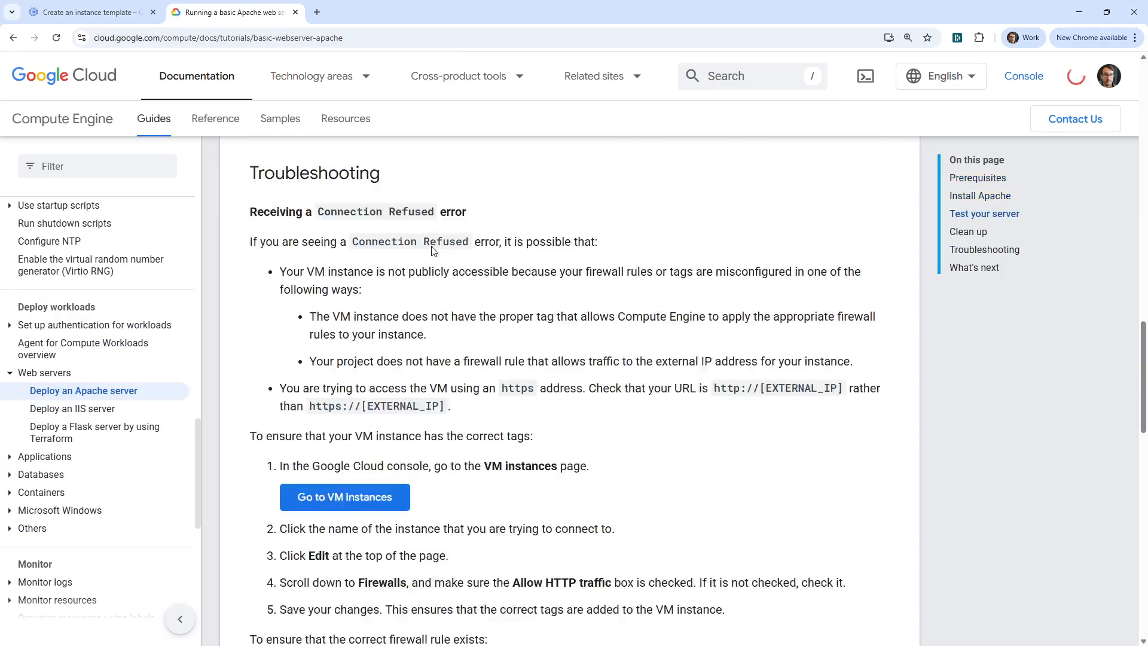
pyautogui.scroll(-5, 431, 248)
pyautogui.scroll(15, 436, 263)
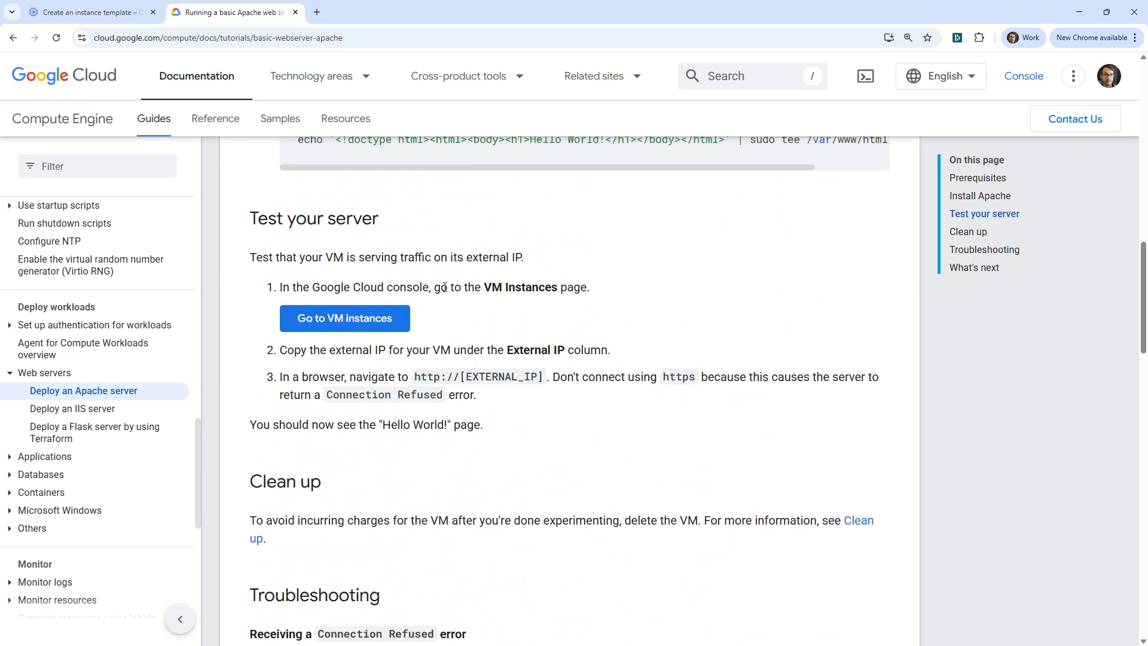
pyautogui.scroll(3, 443, 287)
pyautogui.scroll(5, 485, 371)
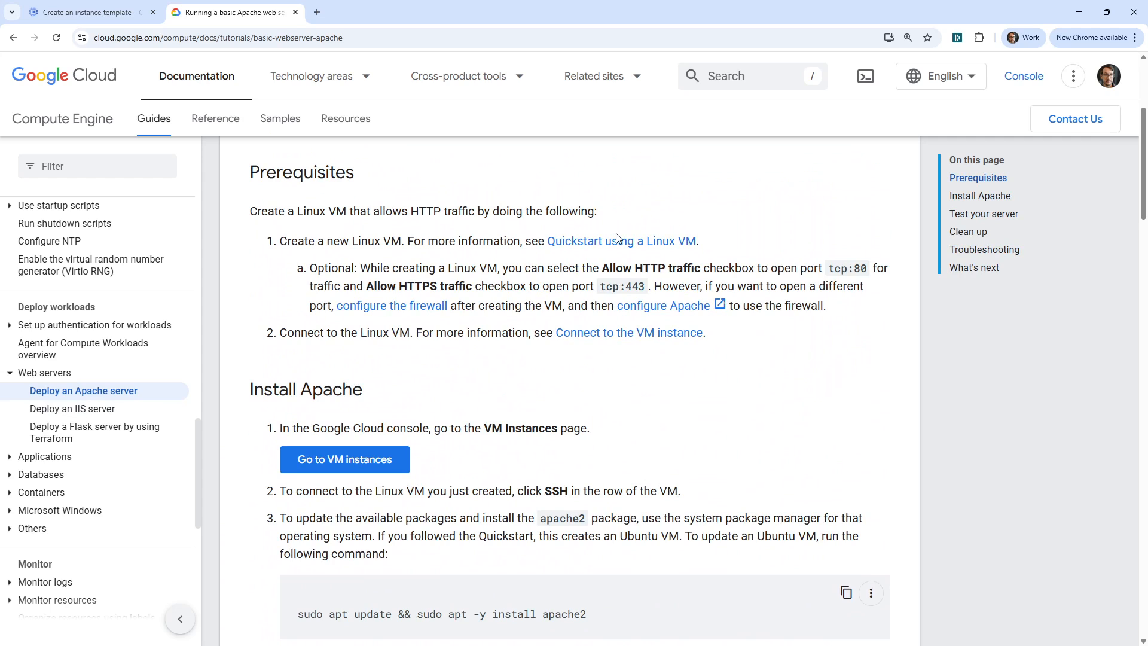
# - Open the linked Quickstart using a Linux VM, skim its instructions, and return to the Apache tutorial
pyautogui.click(631, 239)
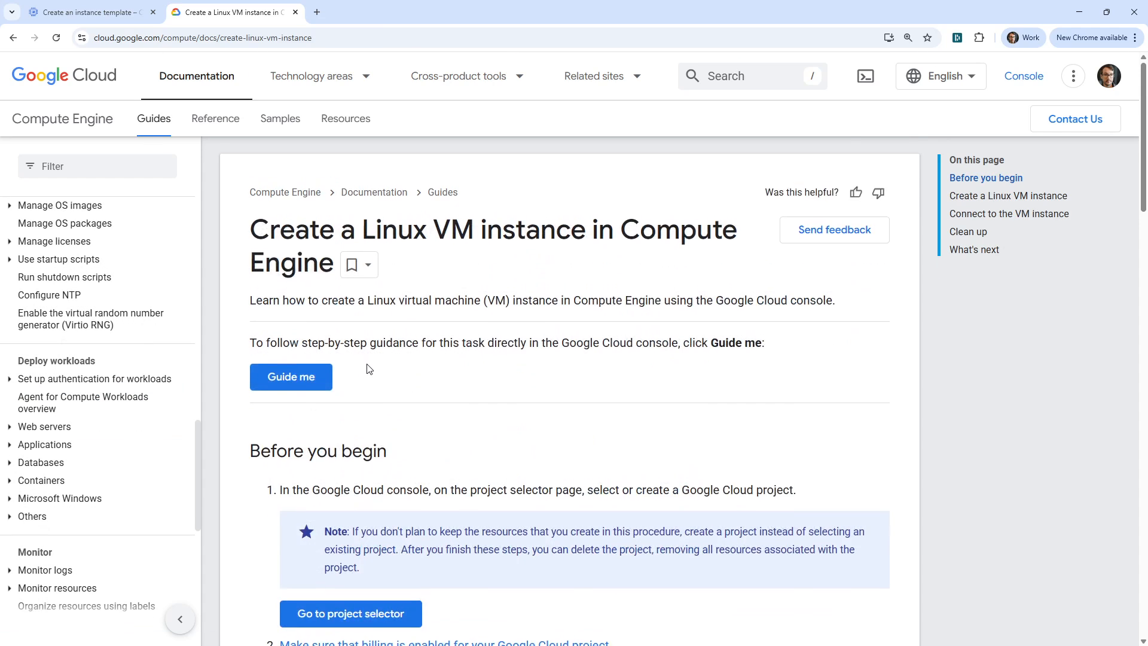
pyautogui.scroll(-6, 369, 363)
pyautogui.scroll(-15, 369, 363)
pyautogui.scroll(4, 367, 295)
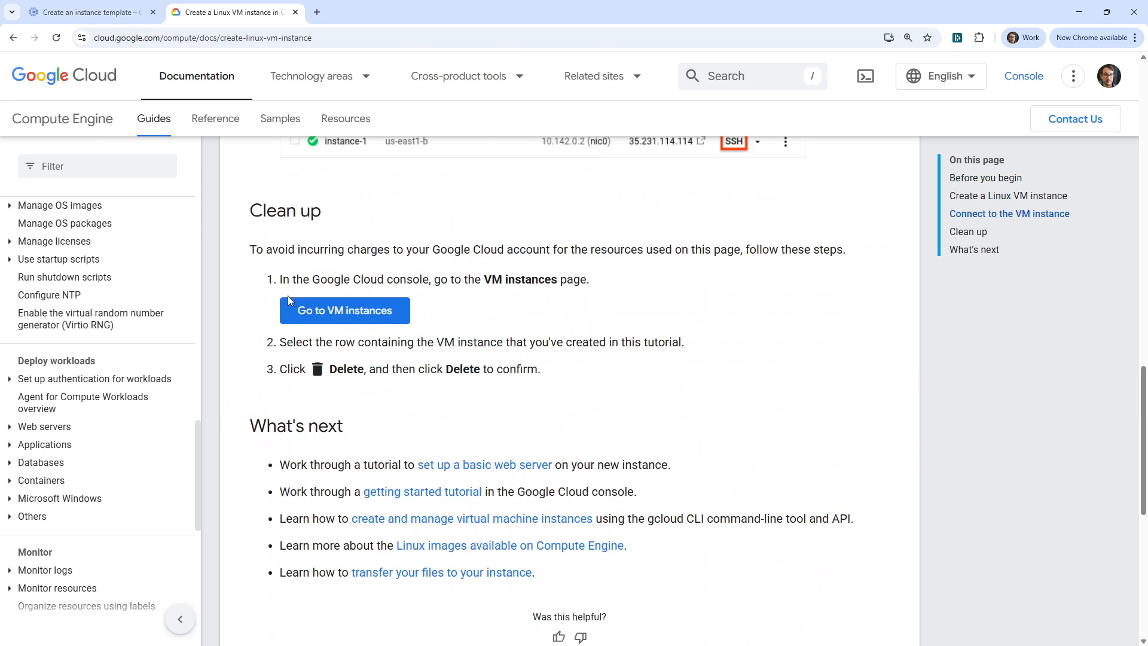
pyautogui.click(12, 38)
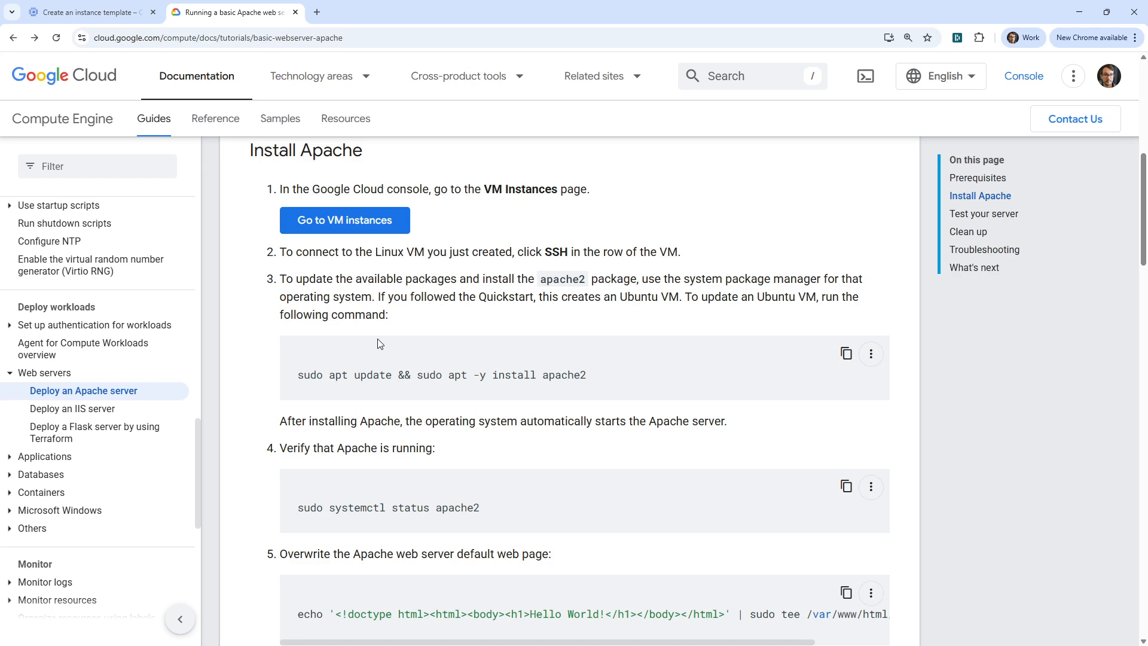
# - Examine the Apache tutorial's commands for installing apache2, checking its status and overwriting the default web page
pyautogui.moveTo(589, 372); pyautogui.dragTo(314, 357)
pyautogui.scroll(-5, 417, 319)
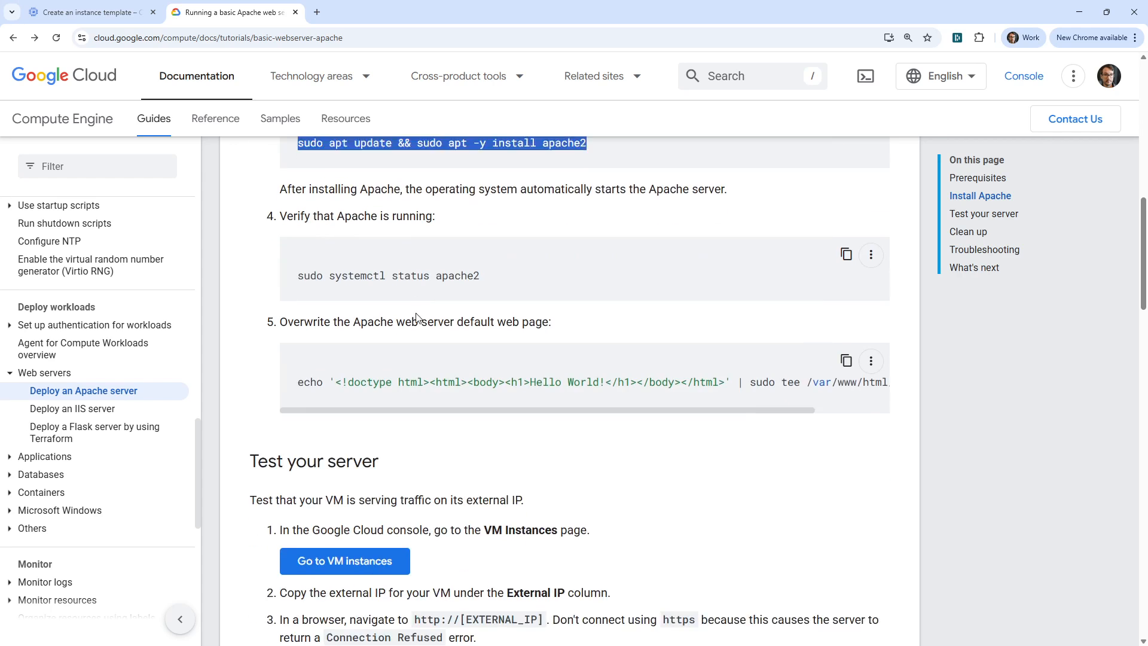
pyautogui.scroll(6, 417, 319)
# - Search Google in a new browser tab for "userdata gcp", skim the community thread on startup scripts, and return to the results
pyautogui.click(317, 12)
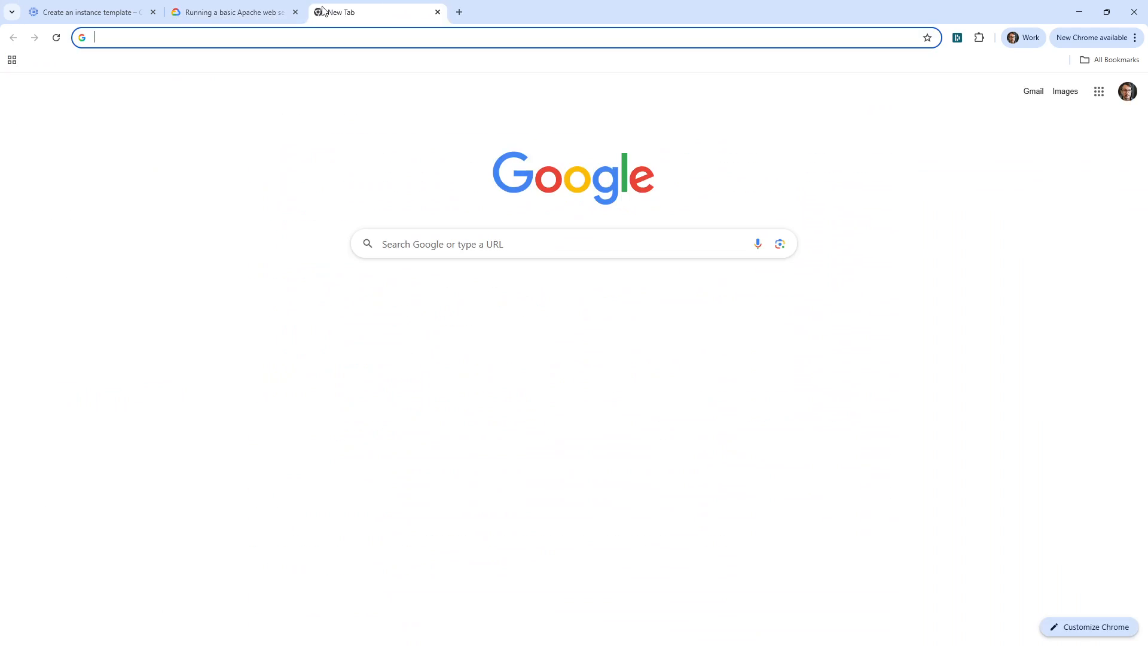
pyautogui.write('userdata ')
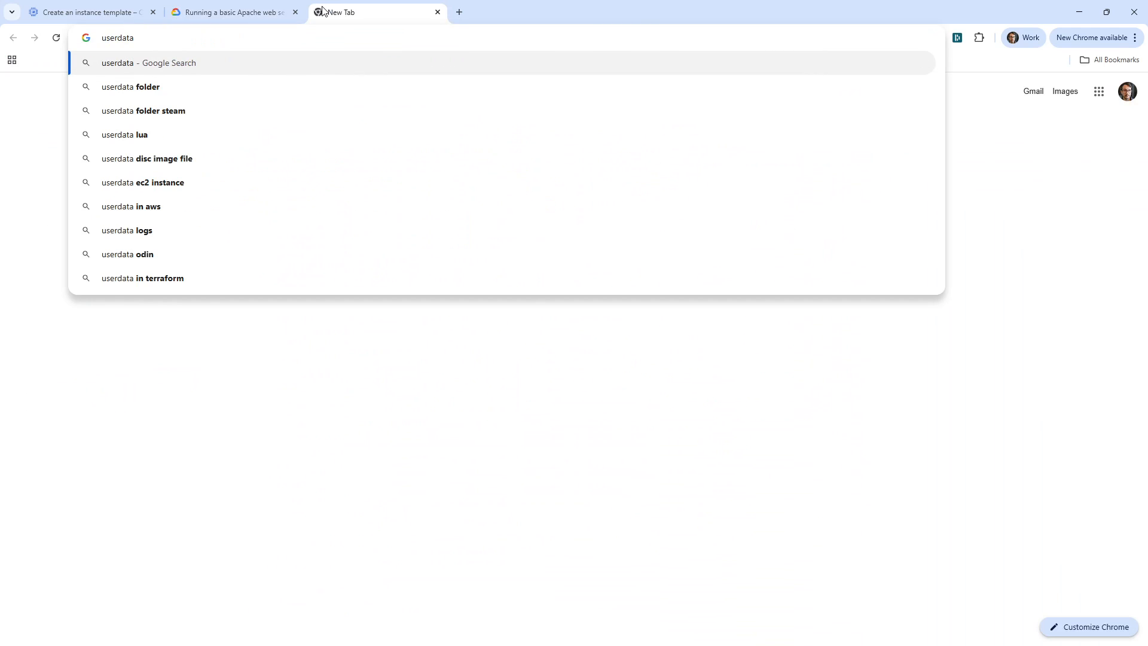
pyautogui.write('gcp')
pyautogui.press('Return')
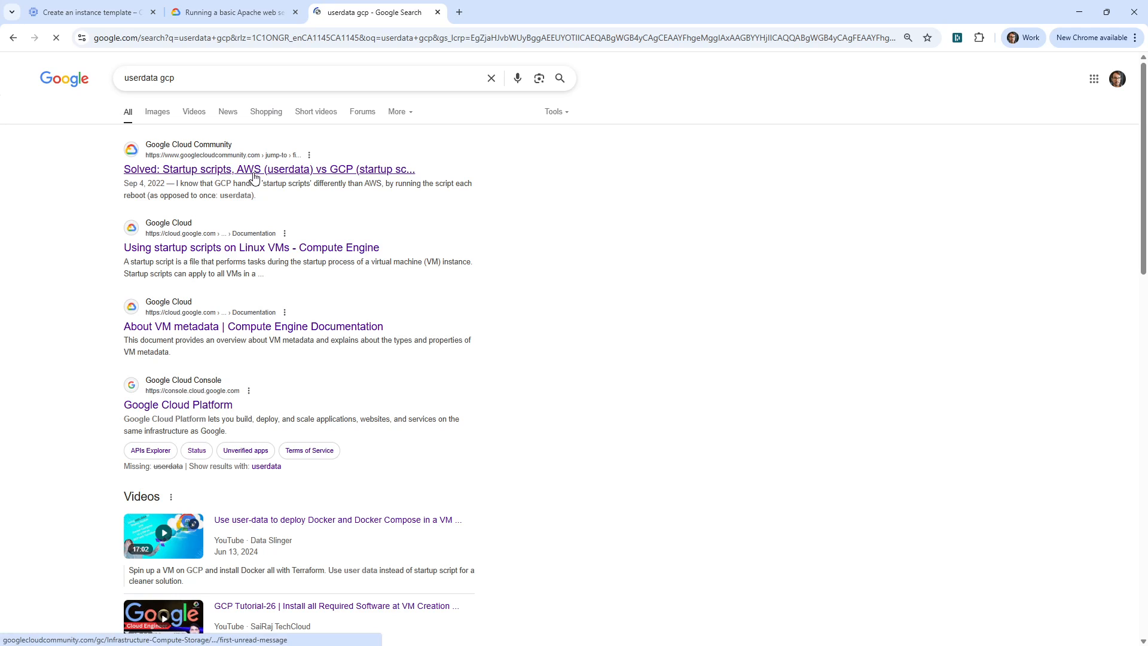
pyautogui.click(364, 171)
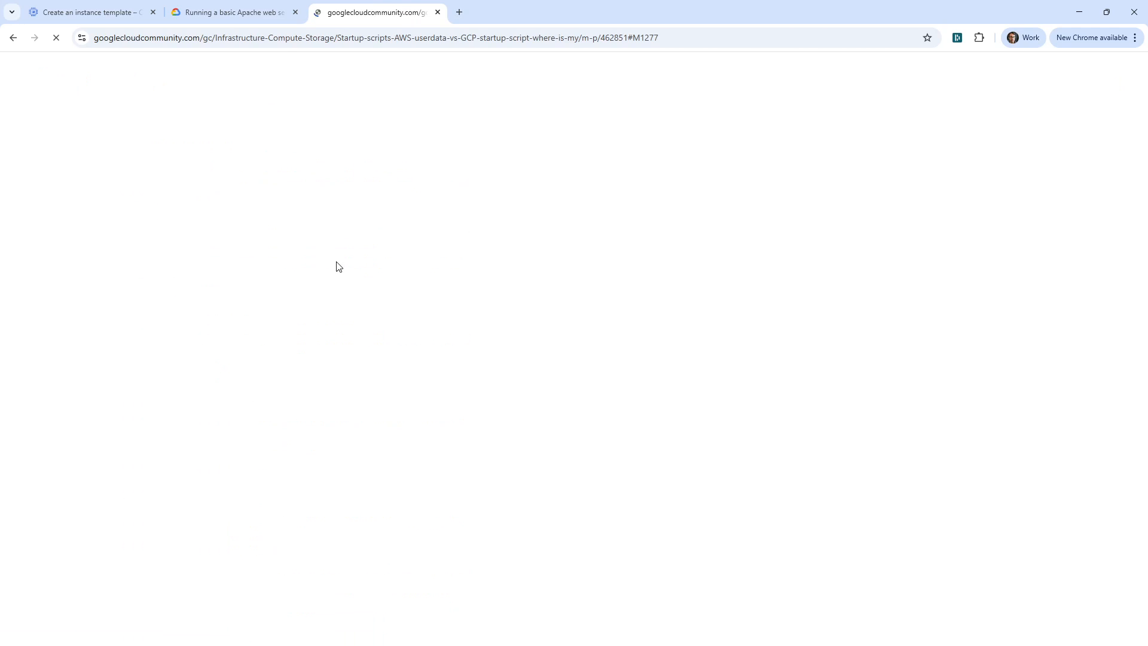
pyautogui.click(12, 38)
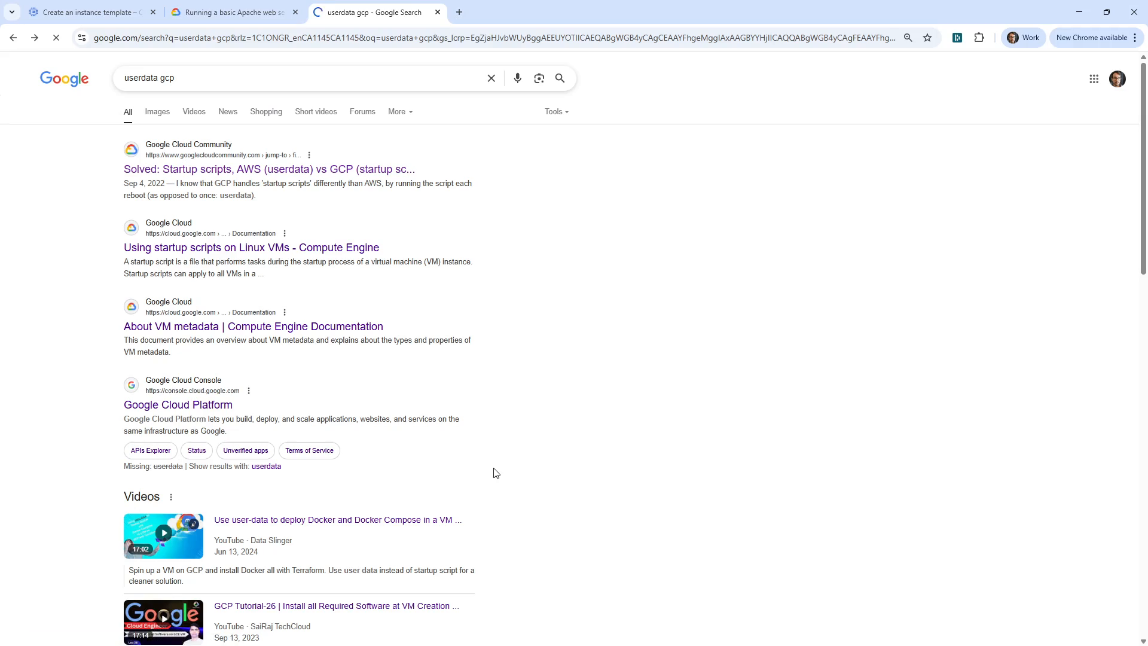
# - Open the Using startup scripts on Linux VMs guide and copy its sample bash script that installs apache2 and writes index.html
pyautogui.click(335, 247)
pyautogui.scroll(-10, 383, 335)
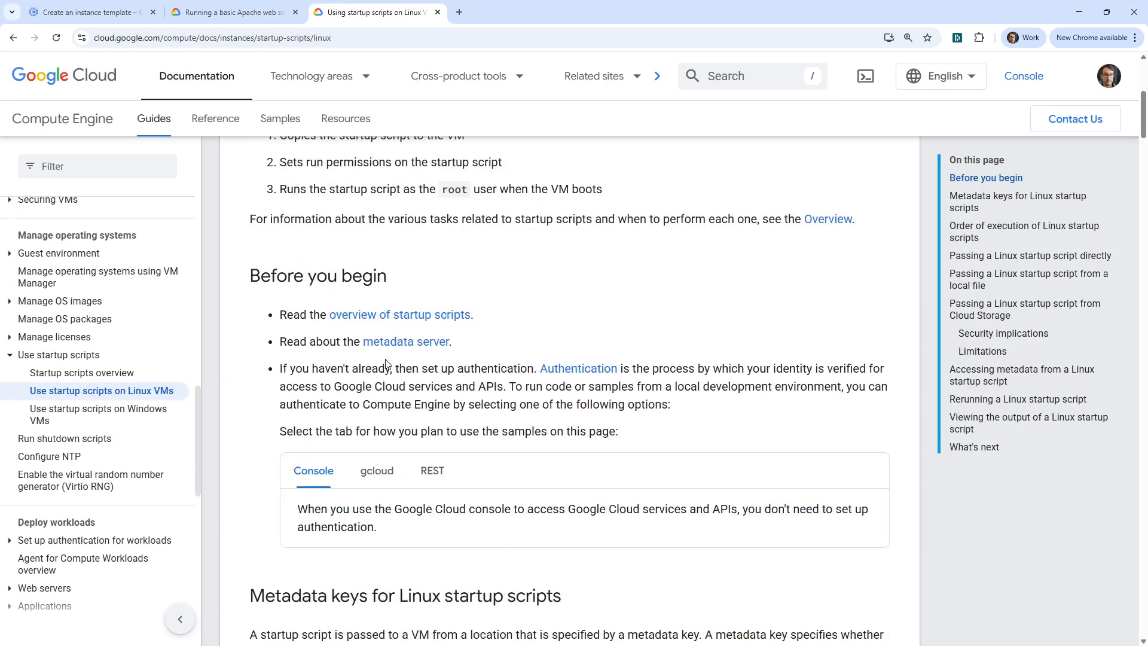
pyautogui.scroll(5, 386, 364)
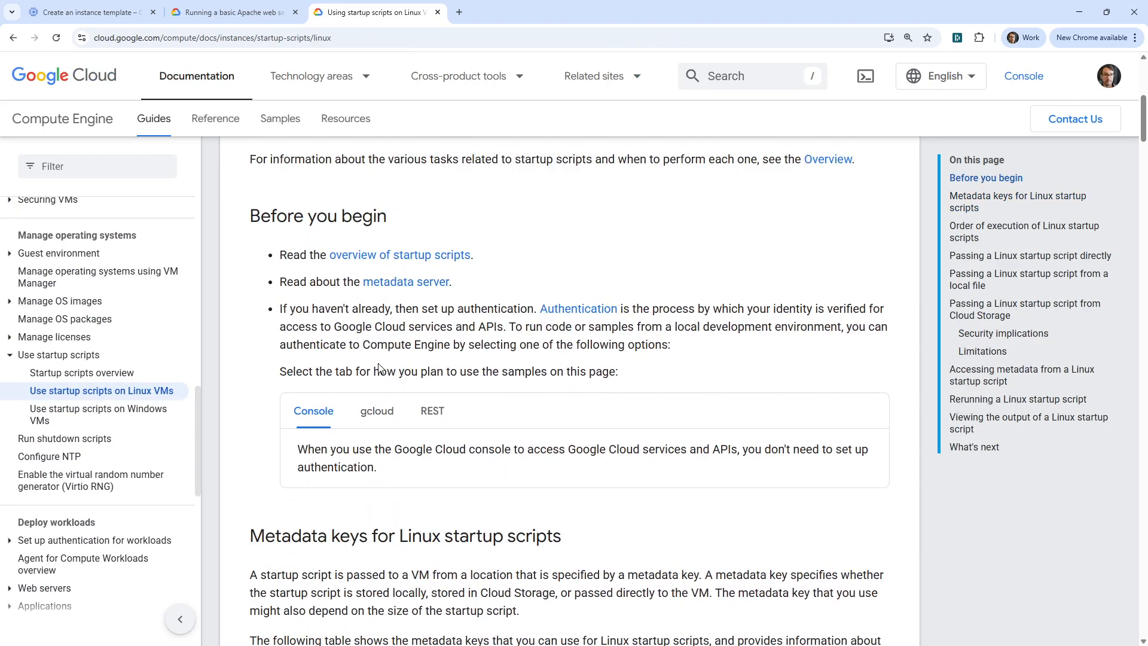
pyautogui.scroll(-13, 386, 376)
pyautogui.scroll(-8, 385, 380)
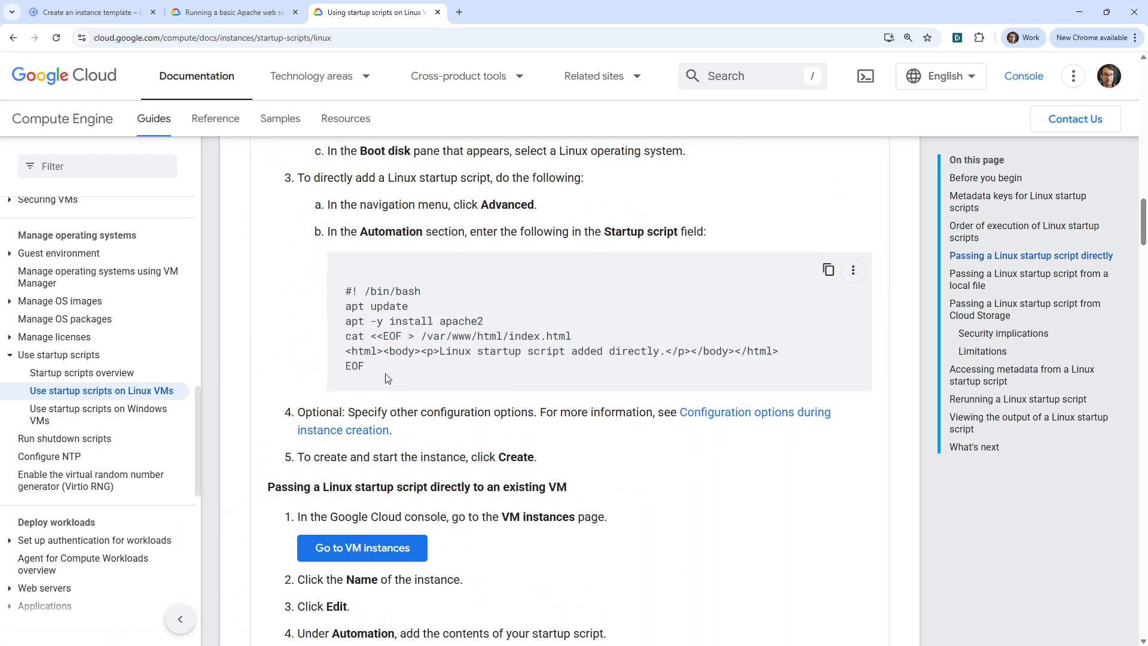
pyautogui.moveTo(368, 374); pyautogui.dragTo(347, 290)
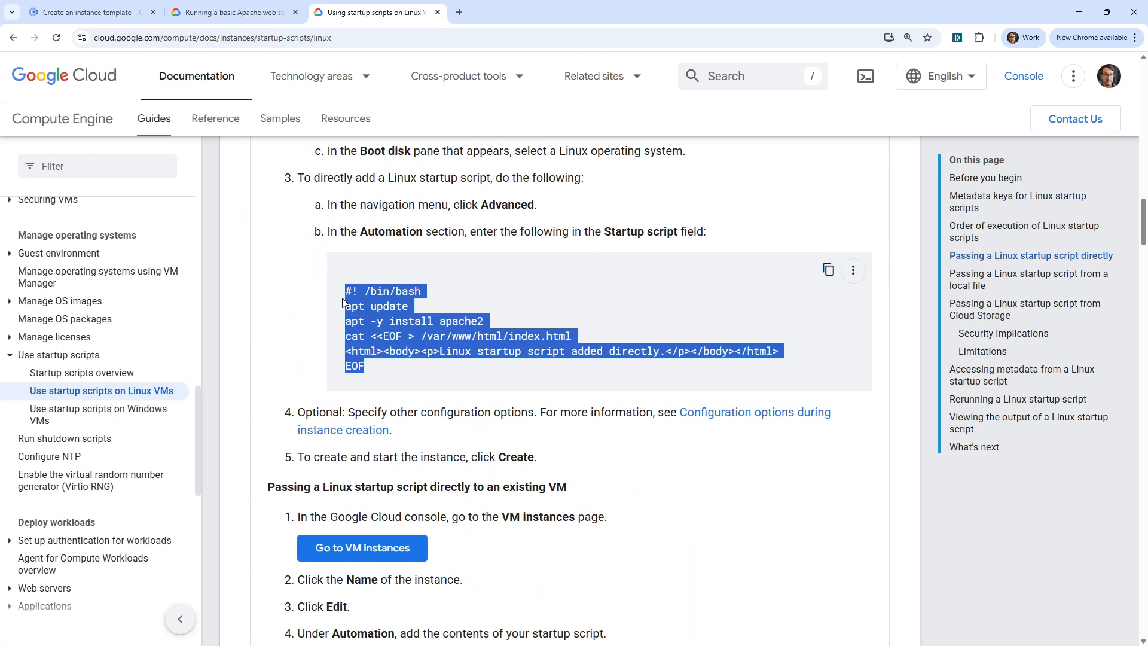
pyautogui.scroll(8, 417, 283)
pyautogui.scroll(6, 417, 284)
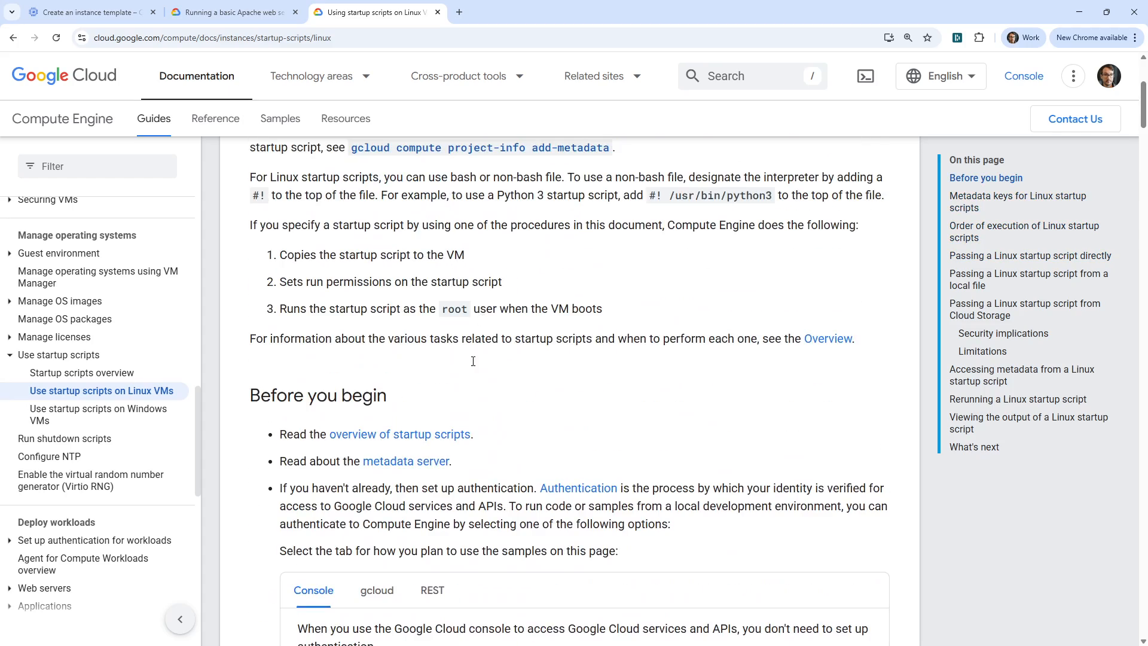
pyautogui.scroll(-14, 455, 317)
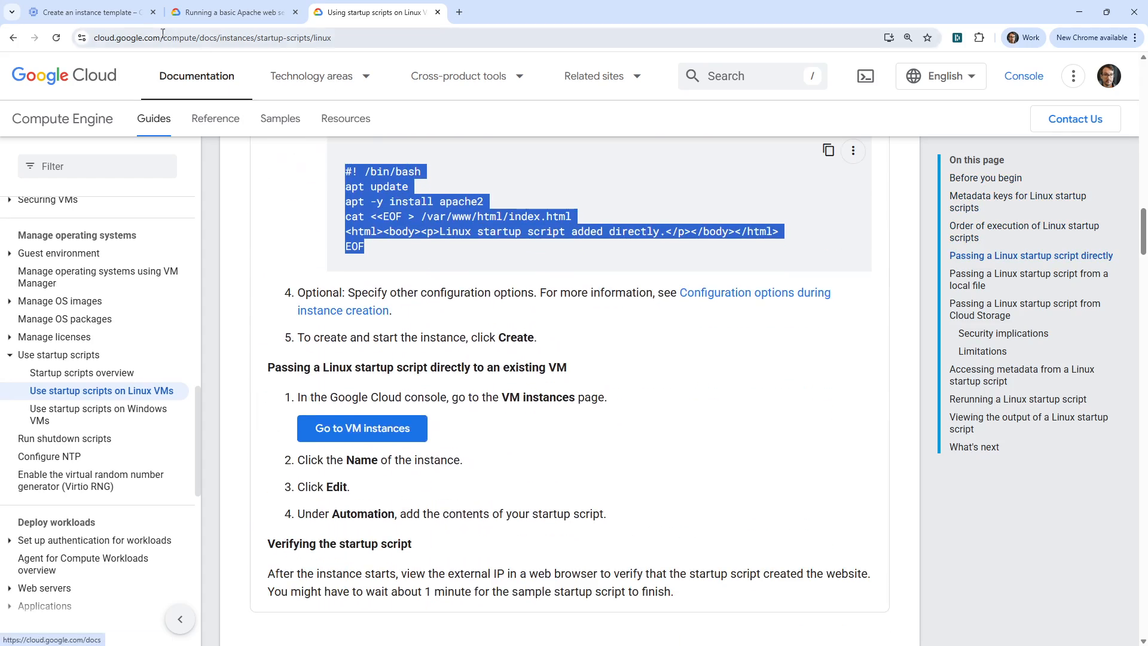
# - Return to the instance template form, expand its advanced options, and allow HTTP and HTTPS traffic in the firewall settings
pyautogui.click(89, 12)
pyautogui.scroll(7, 359, 311)
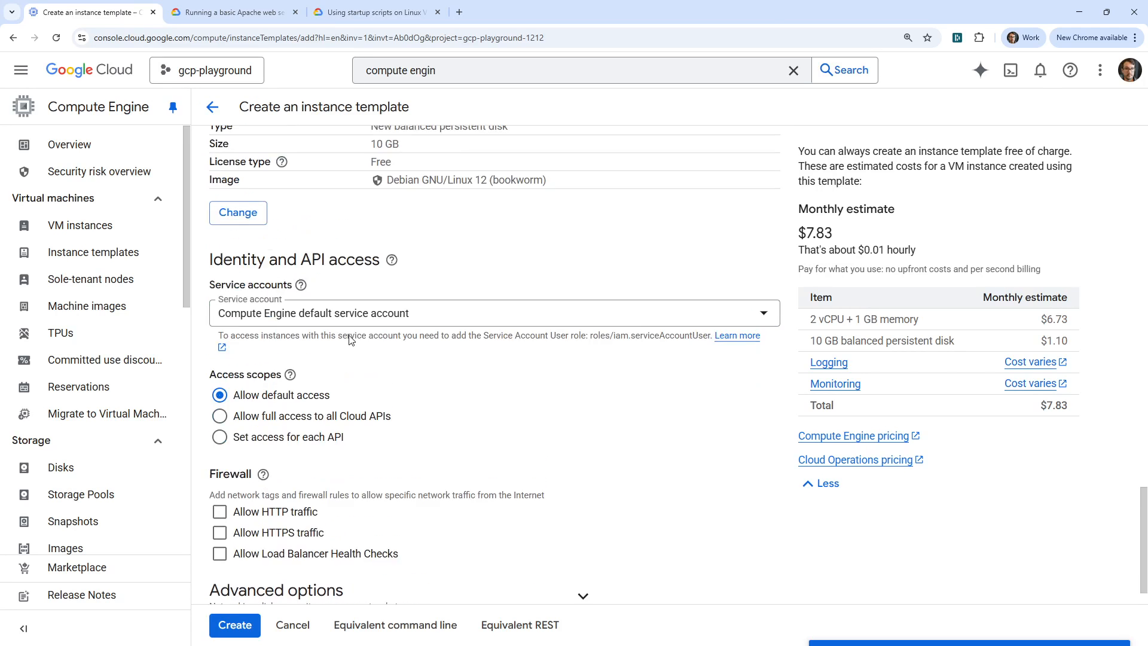
pyautogui.scroll(-7, 362, 346)
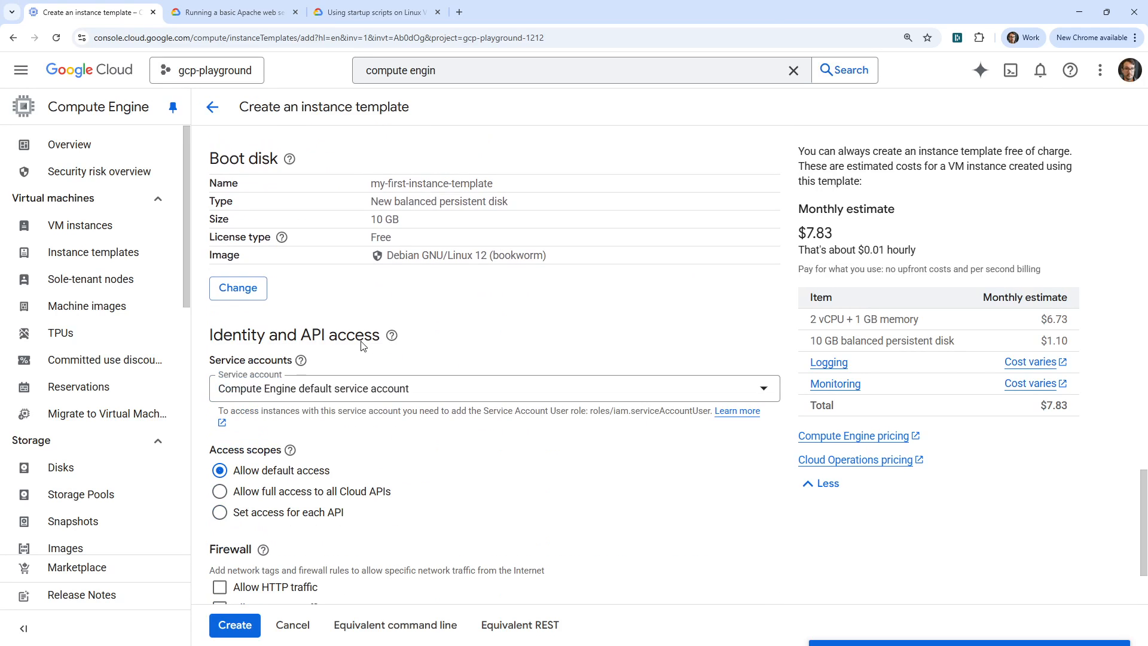
pyautogui.click(500, 550)
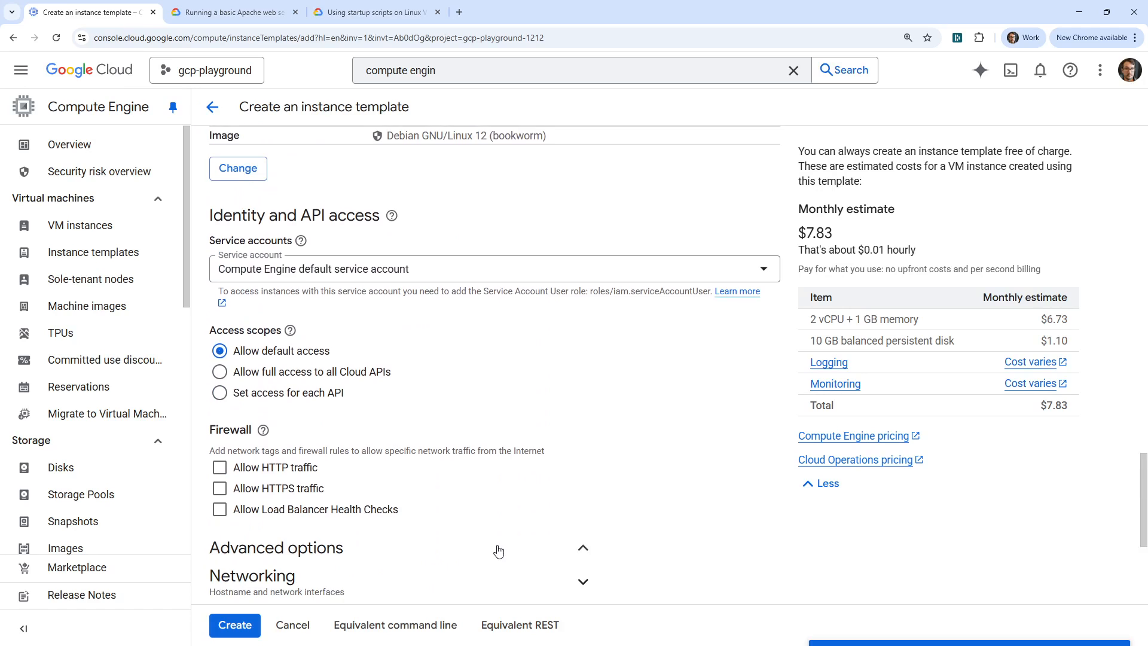
pyautogui.scroll(-5, 473, 407)
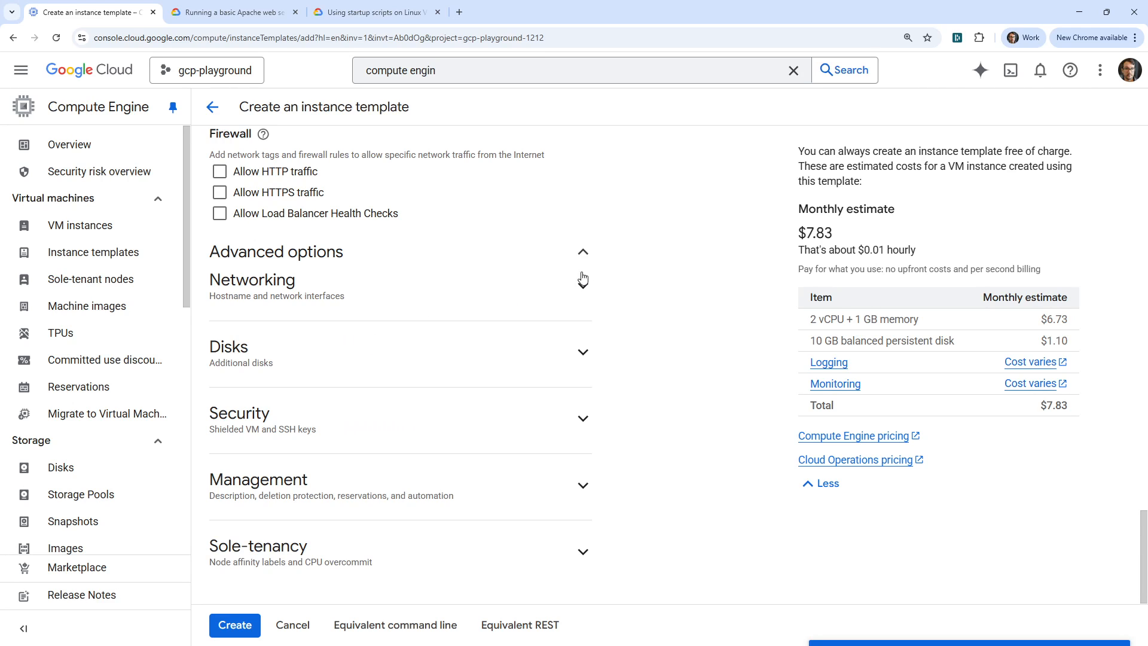
pyautogui.scroll(3, 279, 338)
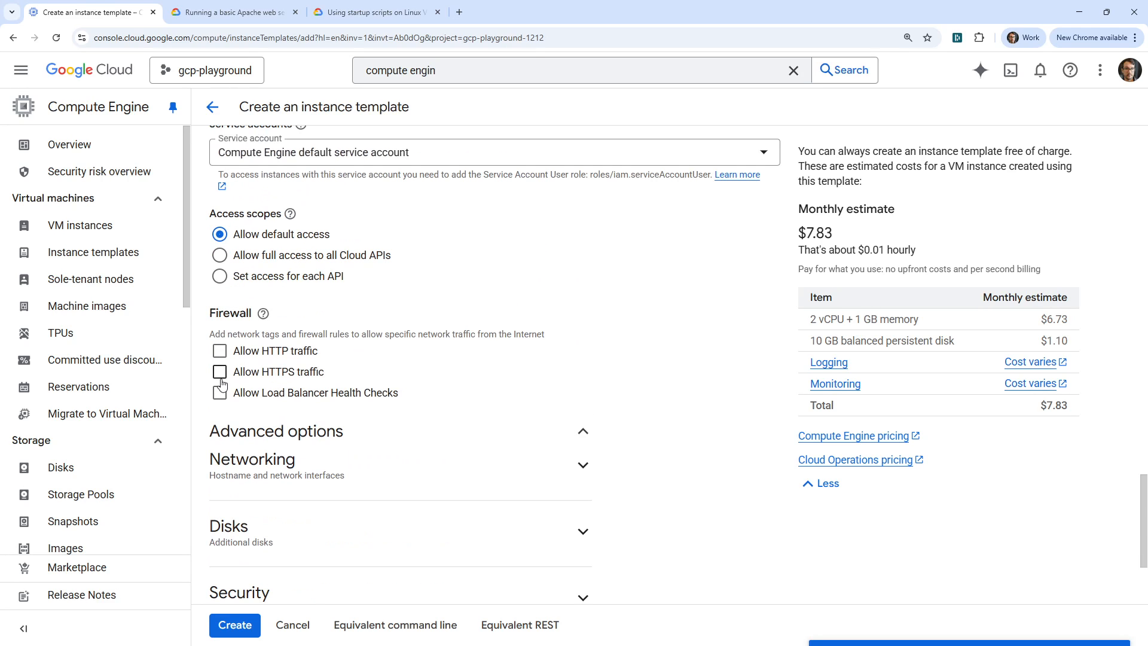
pyautogui.click(220, 353)
pyautogui.click(219, 372)
# - Review the template's provisioning, boot disk and access settings, and inspect the advanced Networking, Disks and Security options
pyautogui.scroll(2, 353, 419)
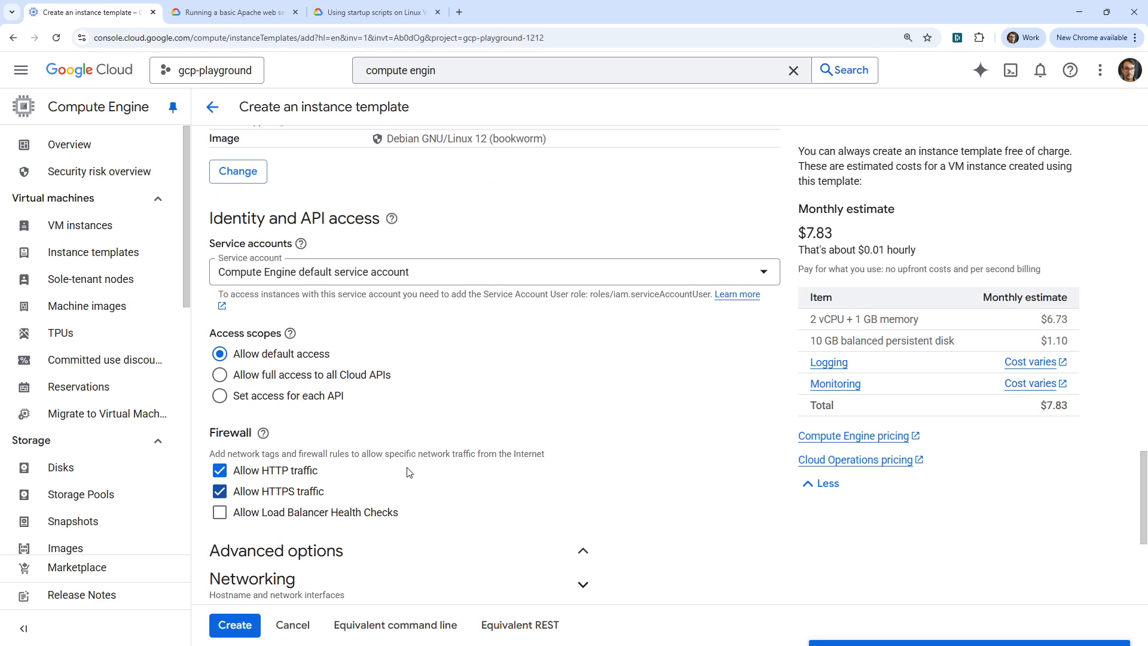
pyautogui.scroll(5, 410, 471)
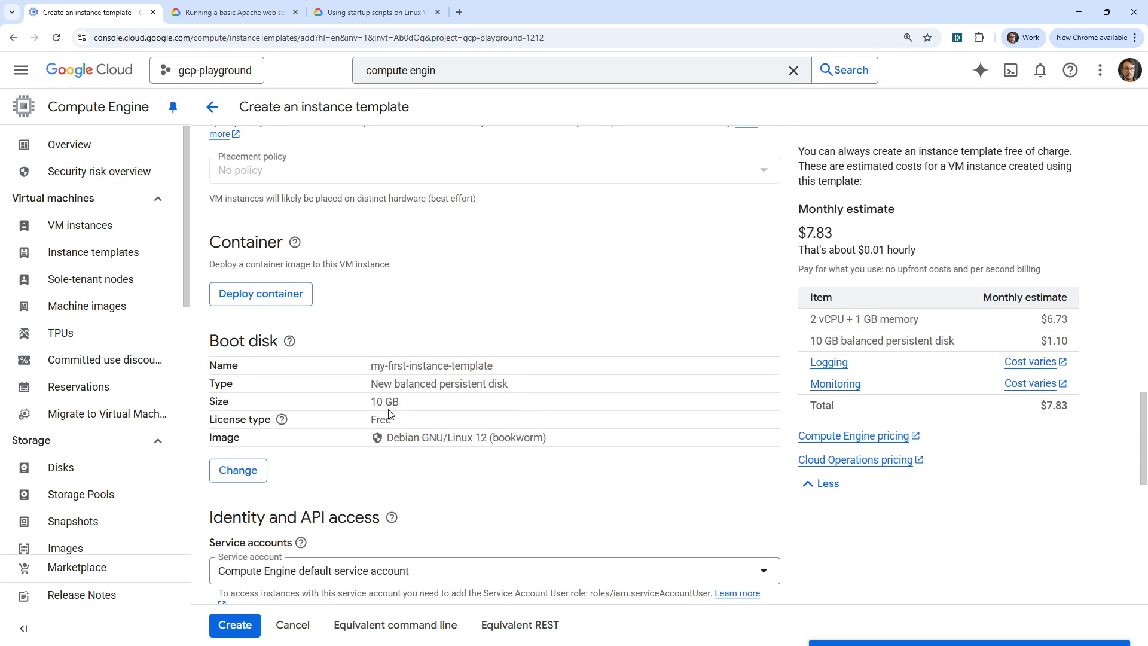
pyautogui.scroll(12, 403, 408)
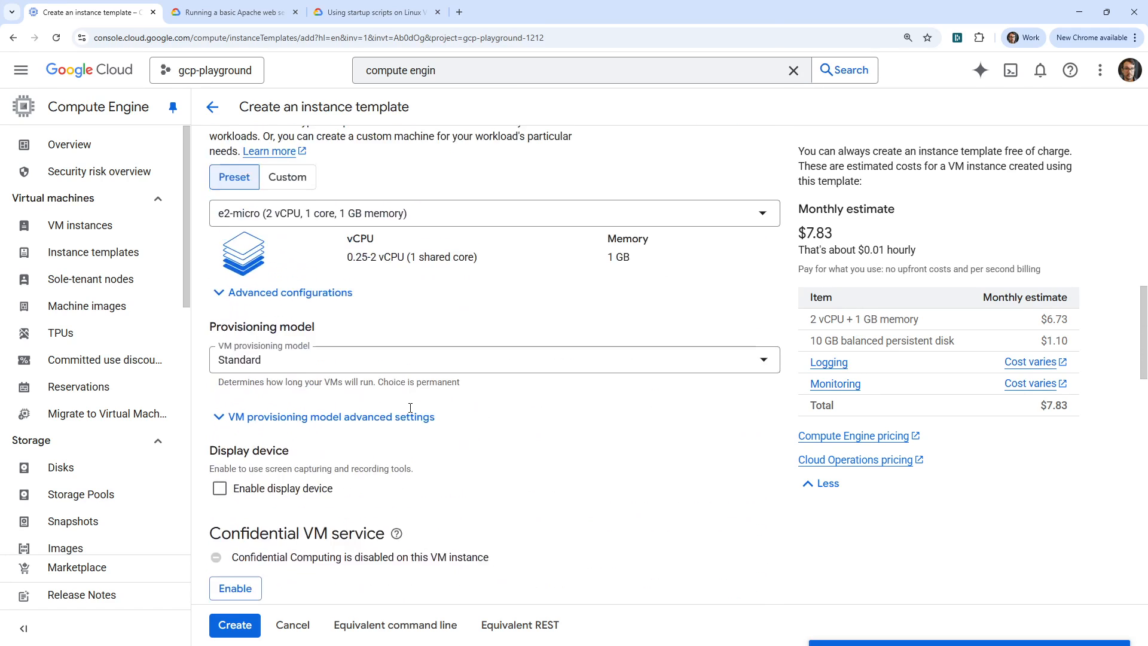
pyautogui.scroll(-20, 411, 409)
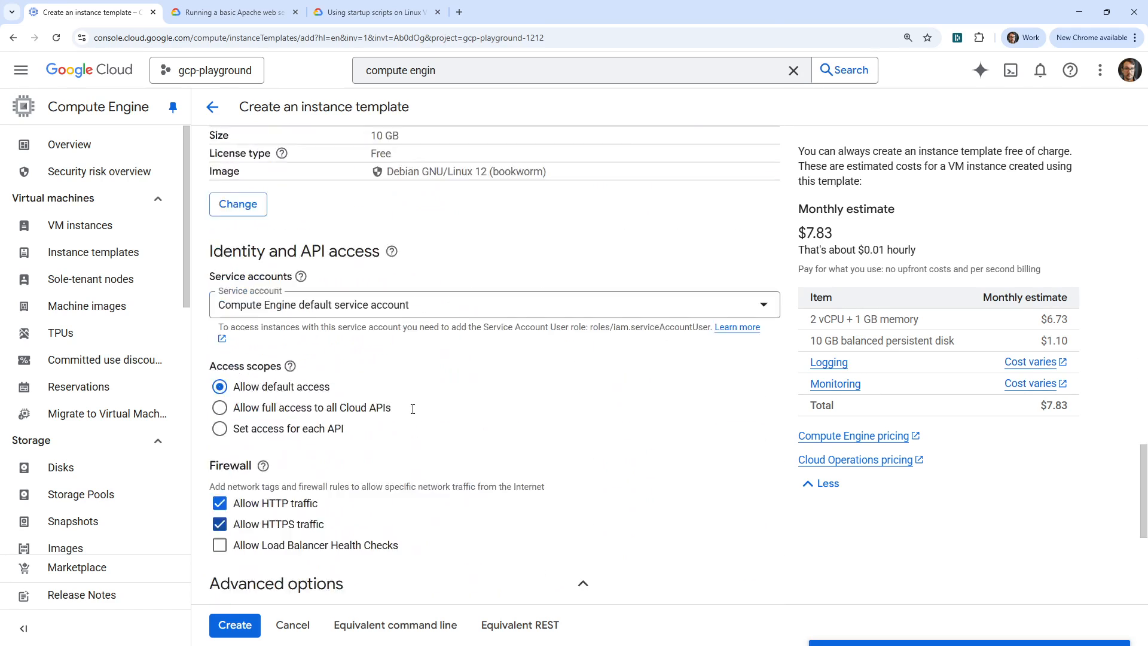
pyautogui.scroll(-2, 413, 409)
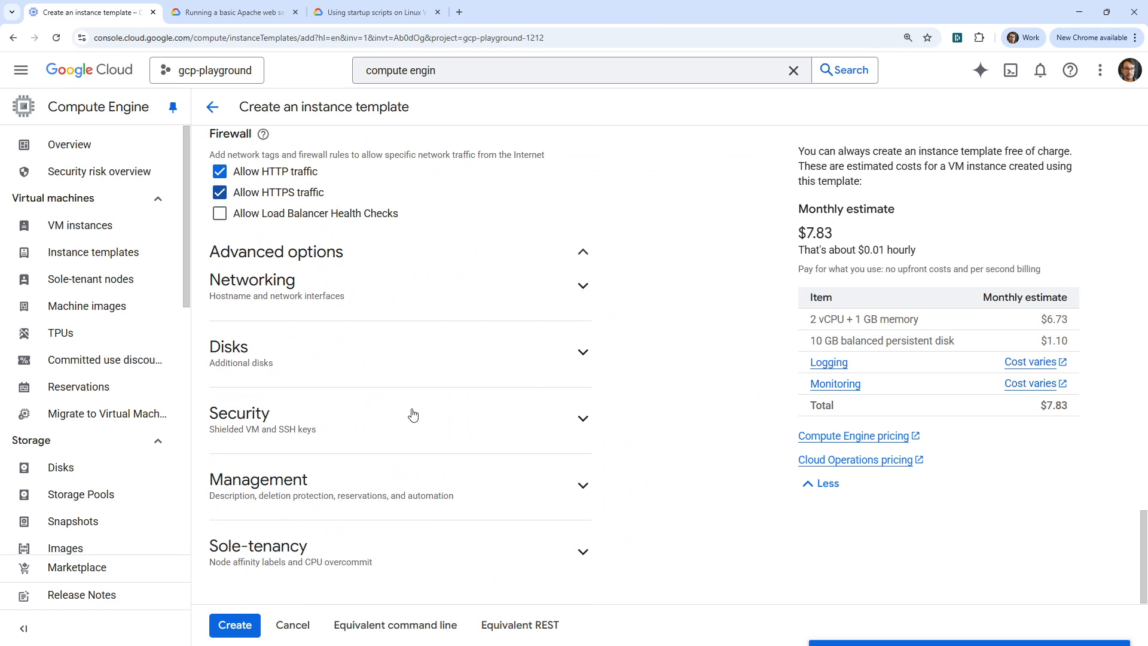
pyautogui.click(583, 287)
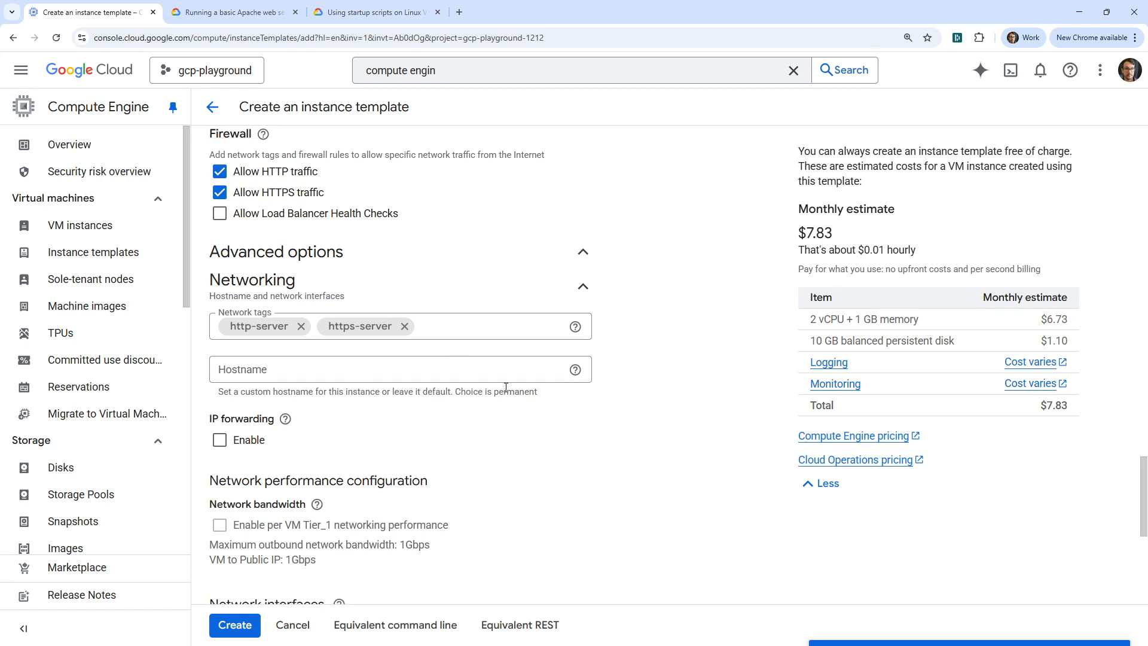
pyautogui.scroll(-6, 506, 388)
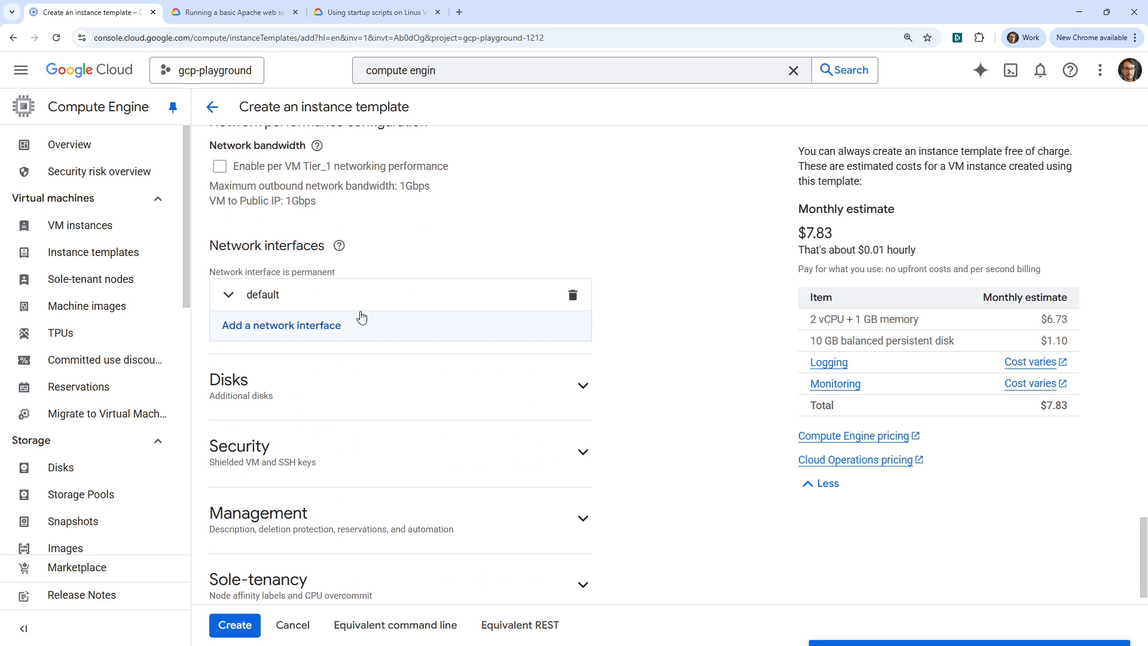
pyautogui.click(432, 384)
pyautogui.scroll(-1, 390, 359)
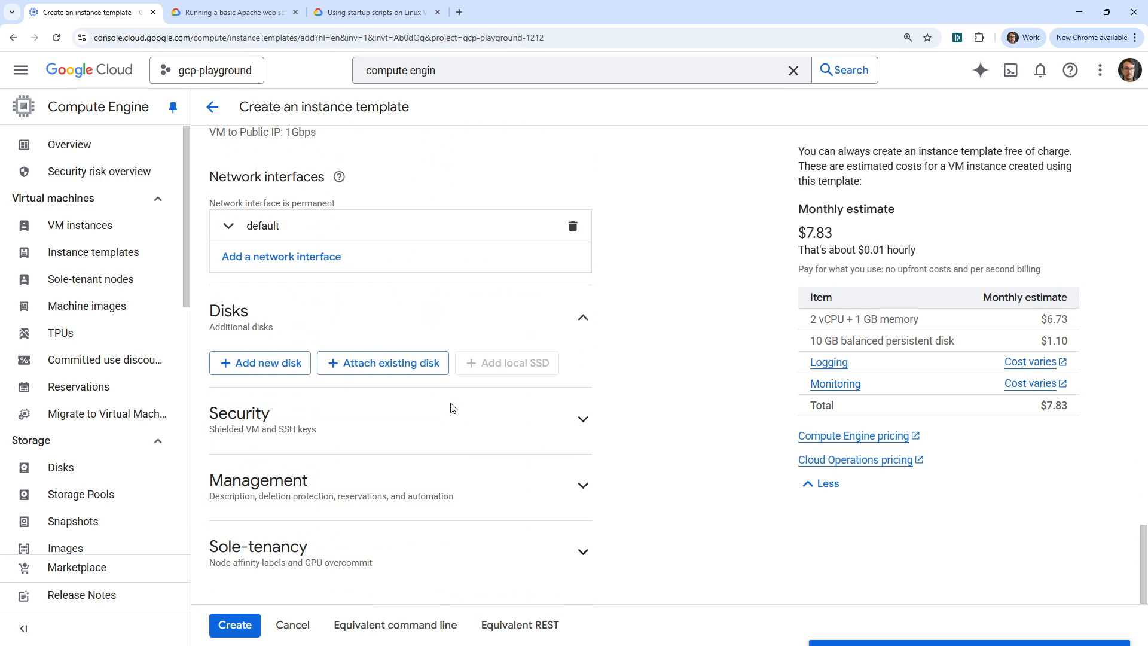
pyautogui.click(580, 421)
pyautogui.scroll(-4, 445, 363)
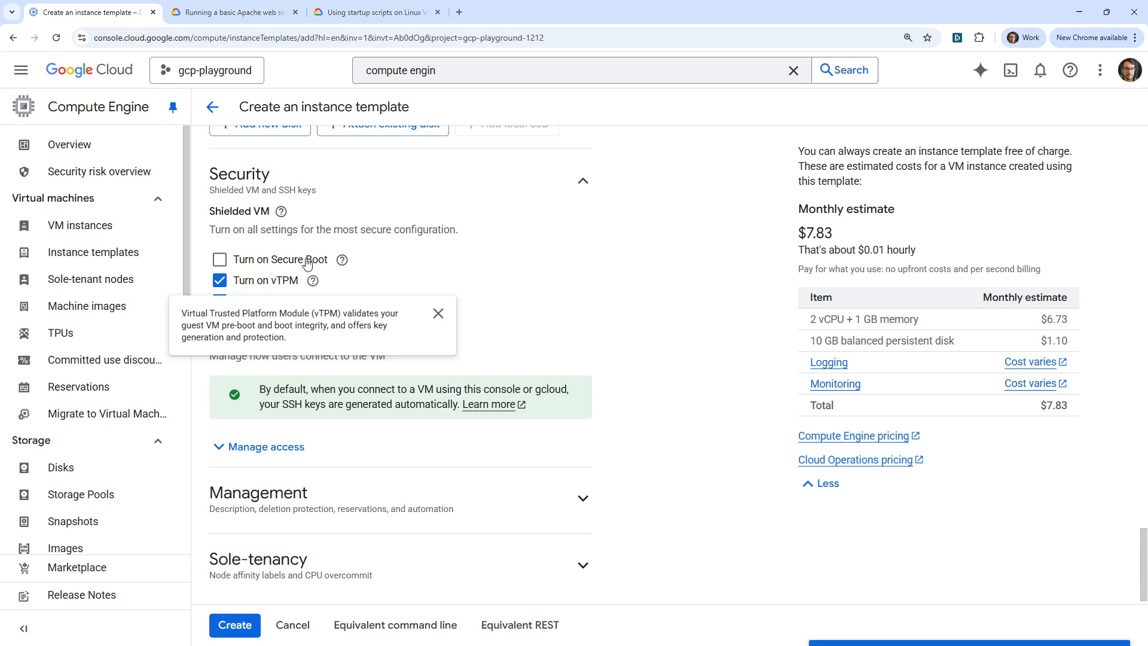
pyautogui.scroll(-1, 436, 347)
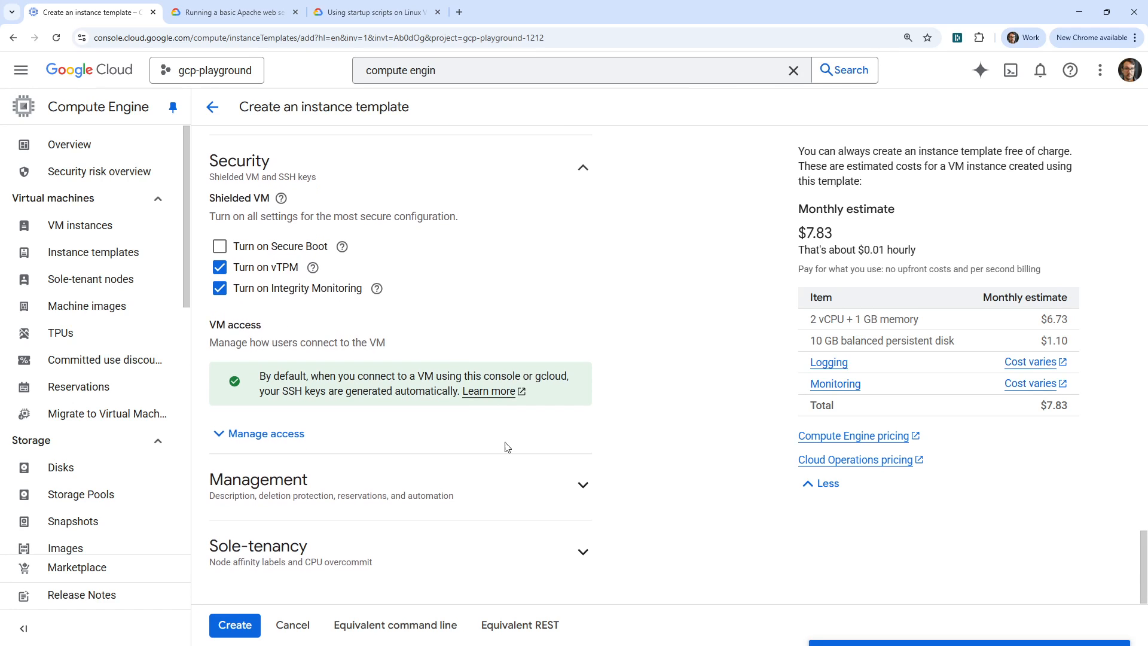
# - Expand the Management options and paste the copied apache2 bash script as the template's startup script under Automation
pyautogui.click(579, 486)
pyautogui.scroll(-4, 422, 358)
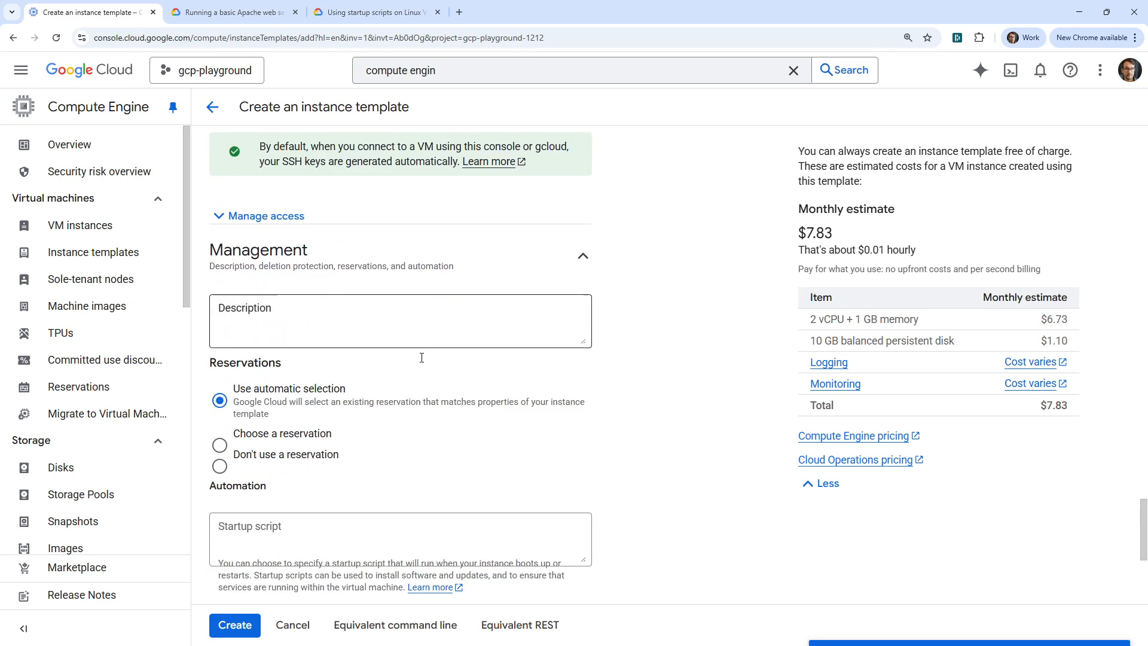
pyautogui.scroll(-5, 422, 357)
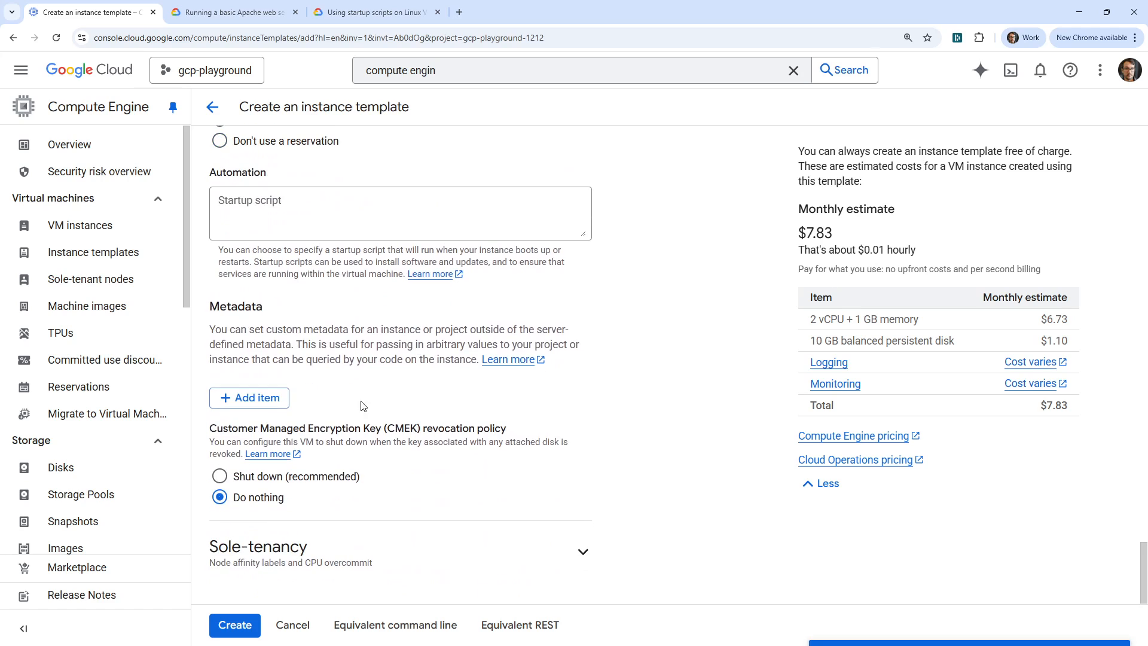
pyautogui.scroll(1, 358, 401)
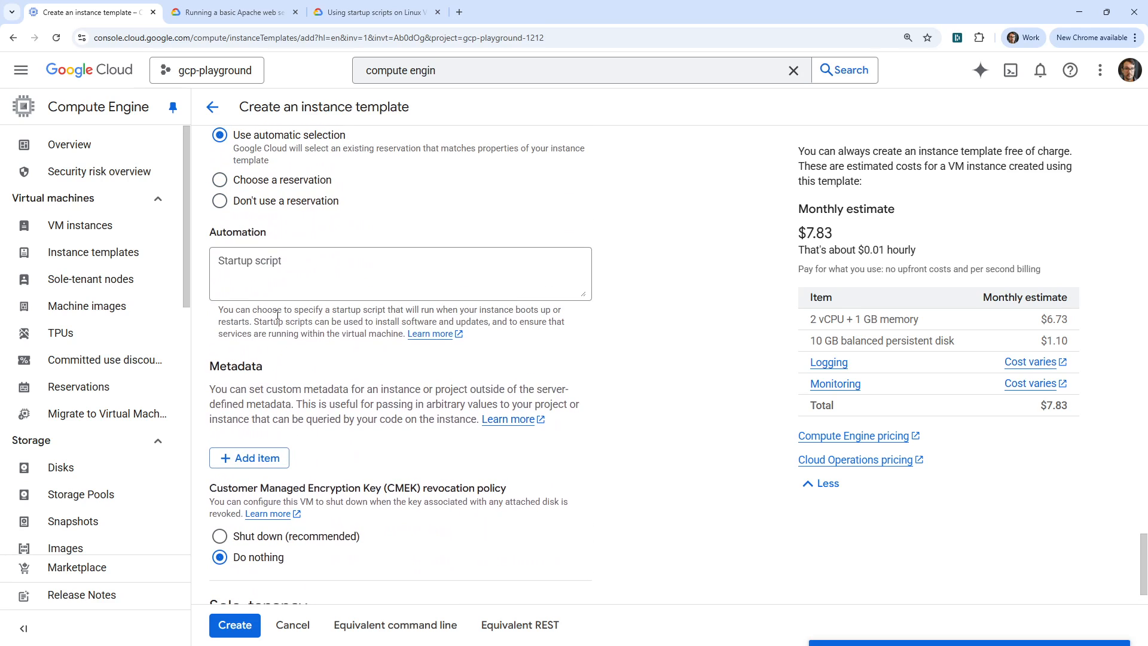
pyautogui.moveTo(228, 310); pyautogui.dragTo(507, 305)
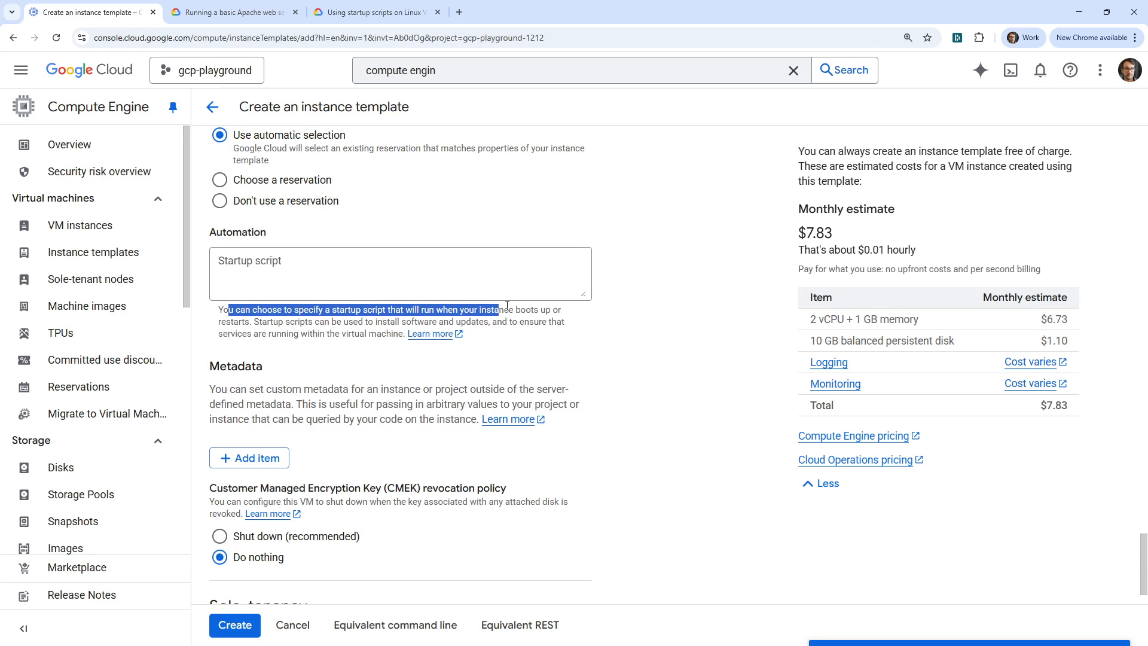
pyautogui.click(358, 263)
pyautogui.hotkey('ctrl', 'v')
pyautogui.scroll(3, 390, 263)
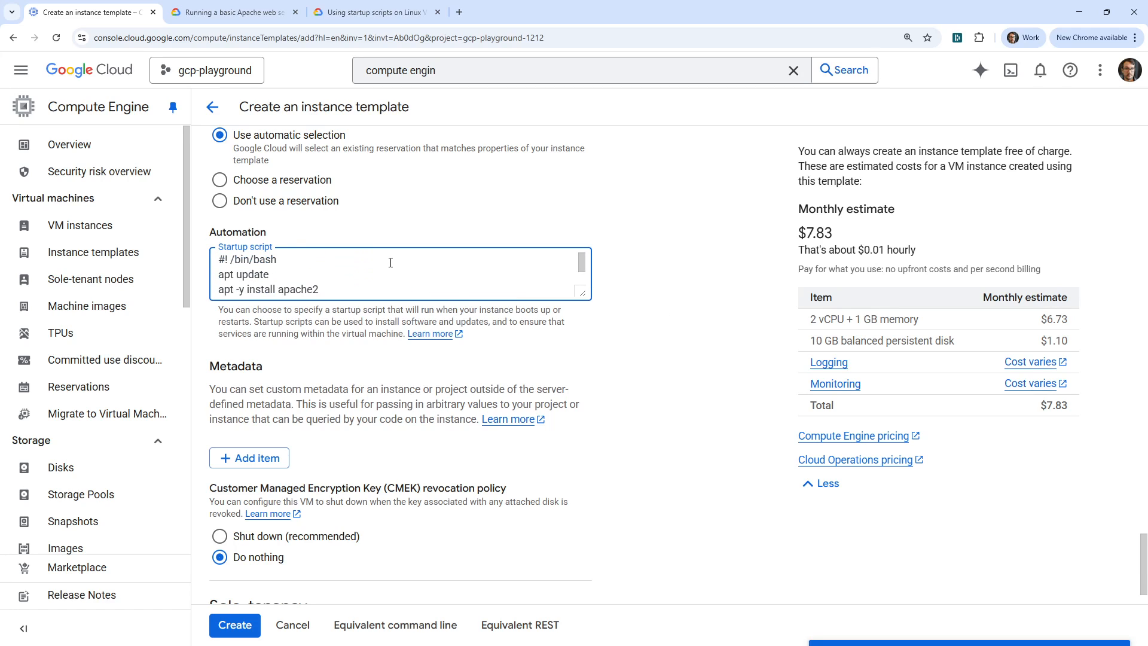
# - Open the Sole-tenancy options and review the template's configuration back up to the machine type
pyautogui.scroll(-1, 591, 381)
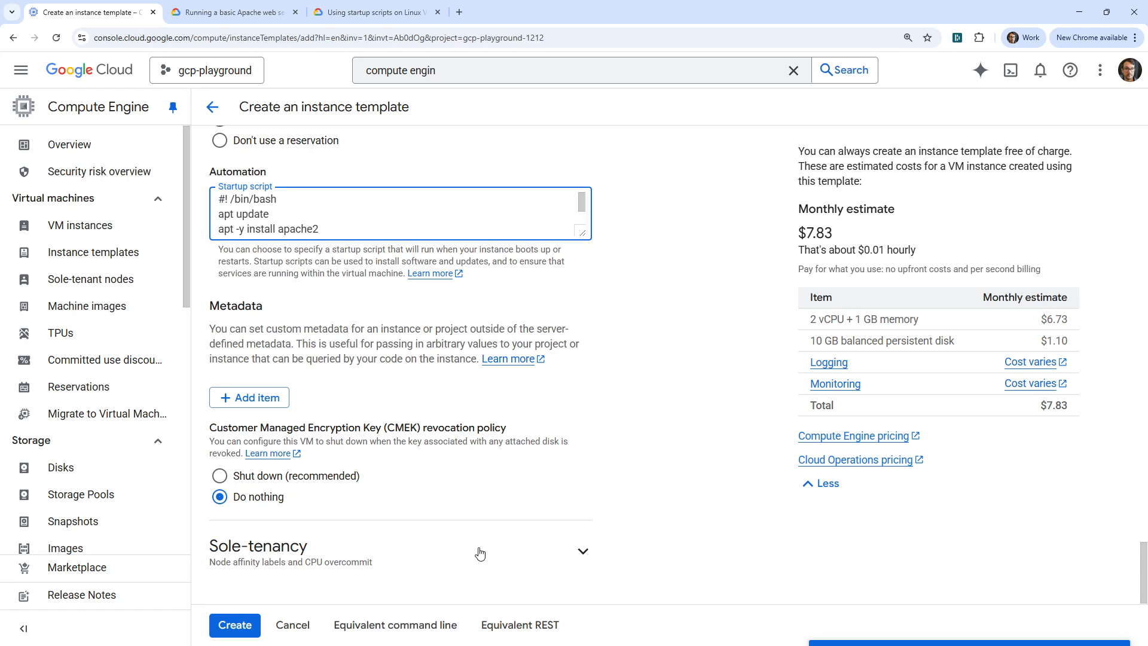
pyautogui.click(512, 547)
pyautogui.scroll(15, 485, 502)
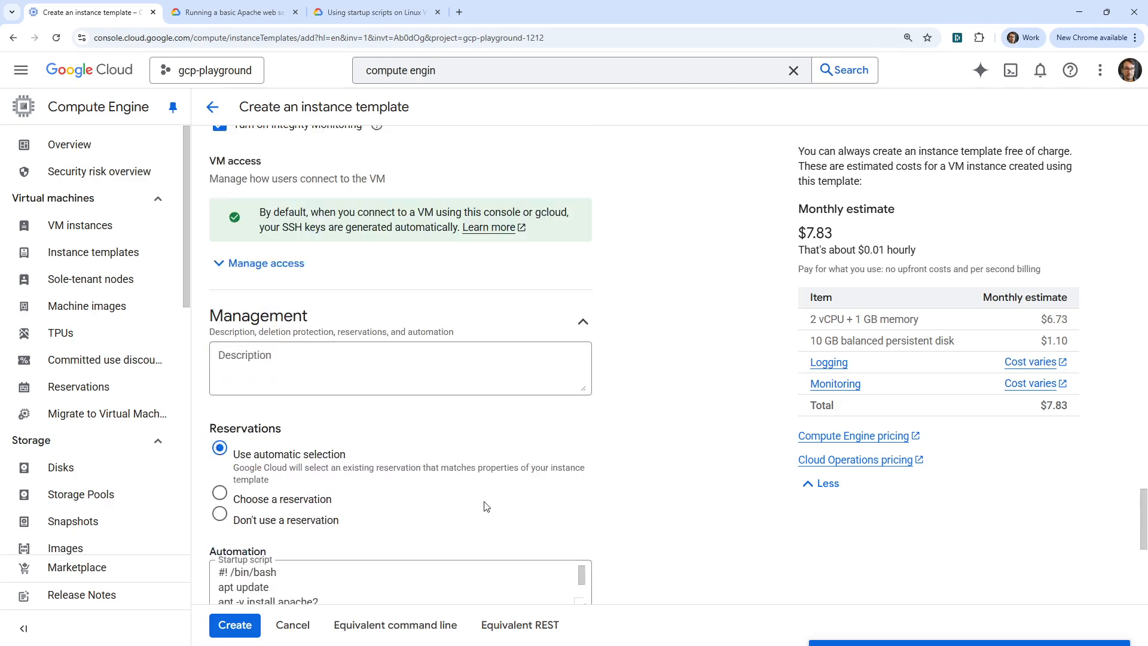
pyautogui.scroll(20, 485, 498)
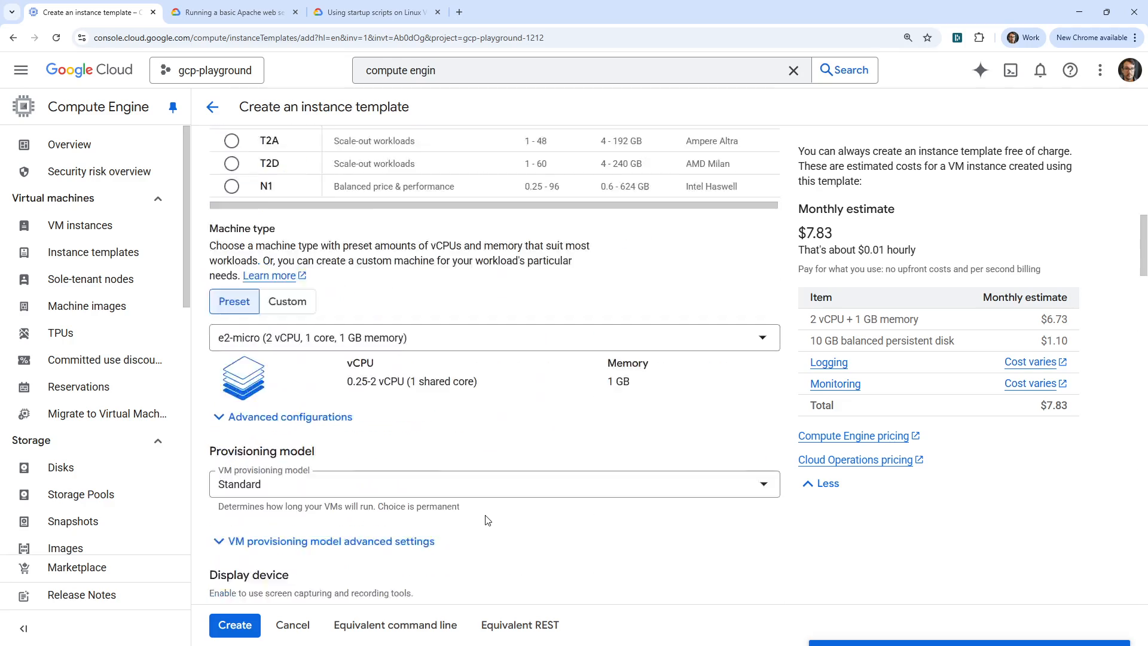
# - Create the instance template from the completed form and refresh the instance templates list
pyautogui.scroll(5, 444, 549)
pyautogui.click(233, 624)
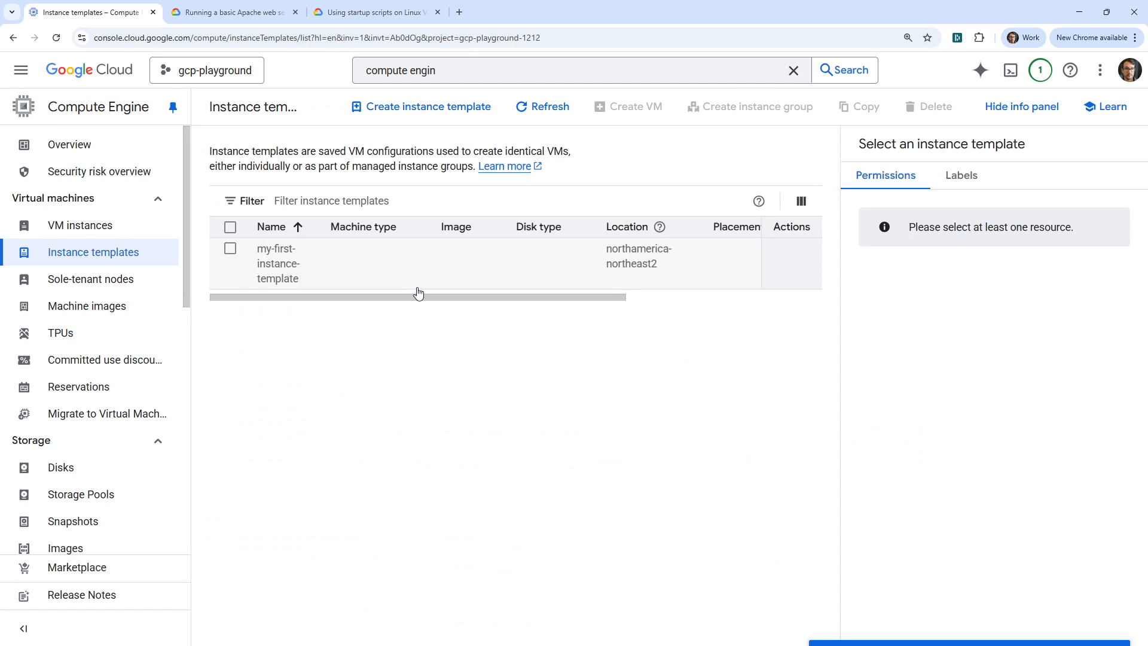
pyautogui.moveTo(566, 301); pyautogui.dragTo(487, 312)
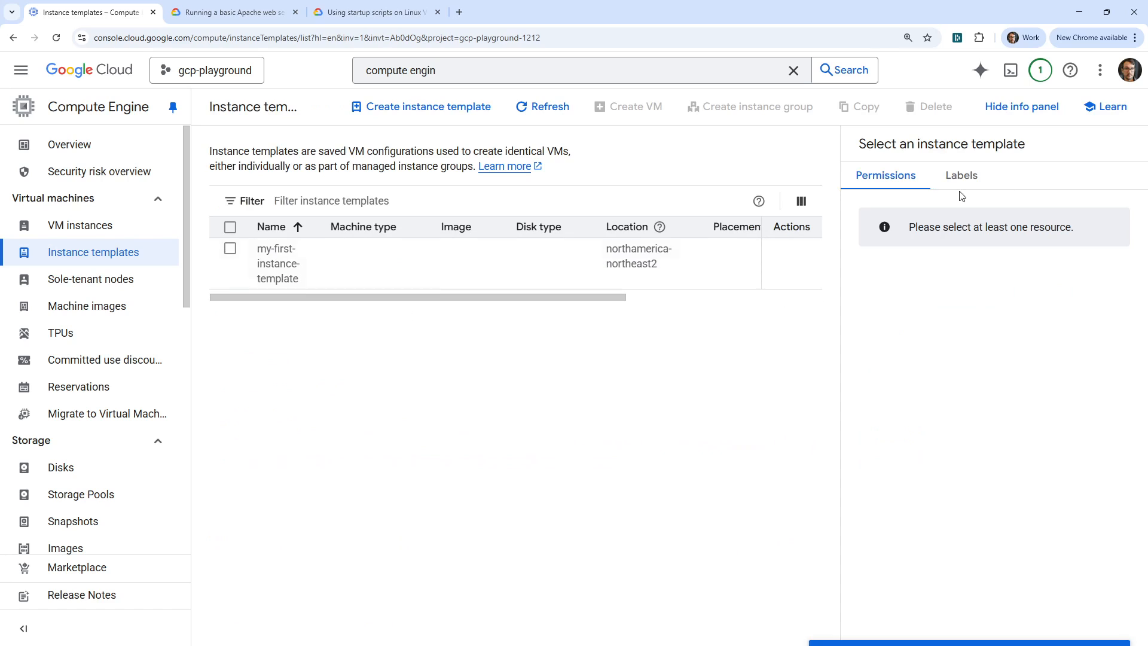
pyautogui.click(526, 107)
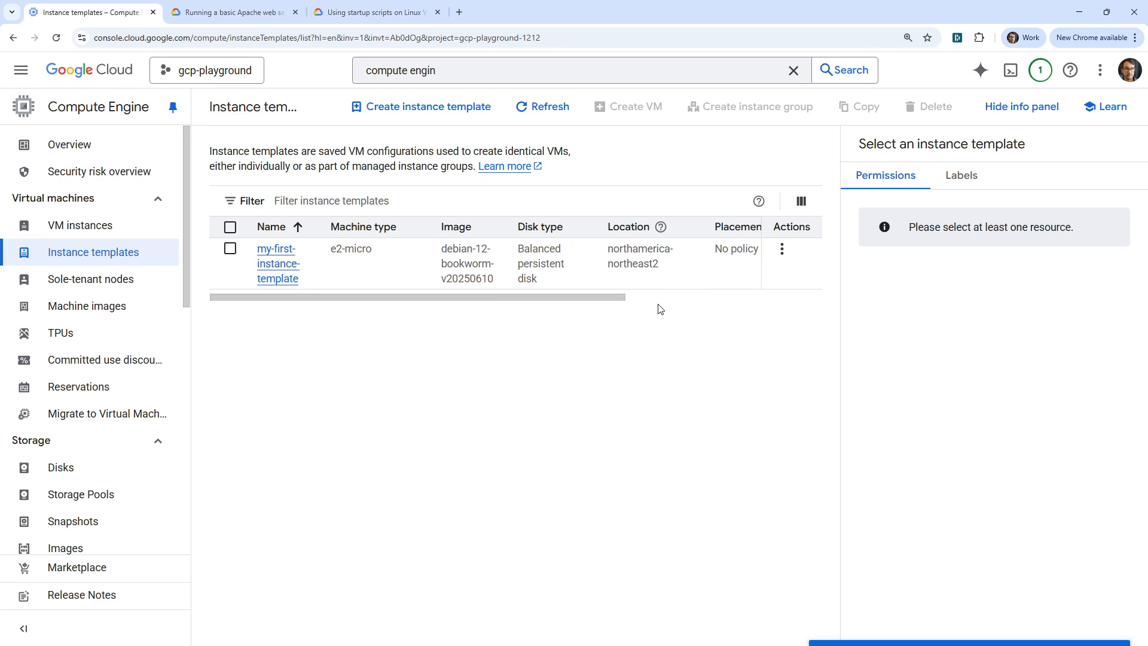
pyautogui.moveTo(614, 300); pyautogui.dragTo(482, 302)
pyautogui.click(231, 249)
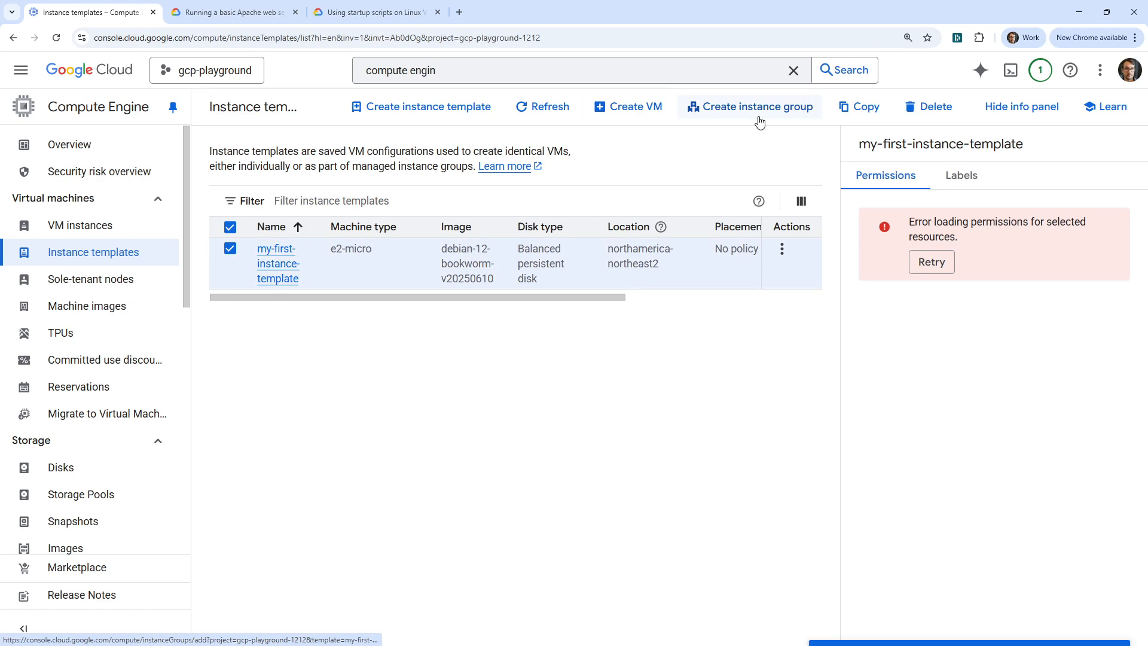
pyautogui.click(633, 117)
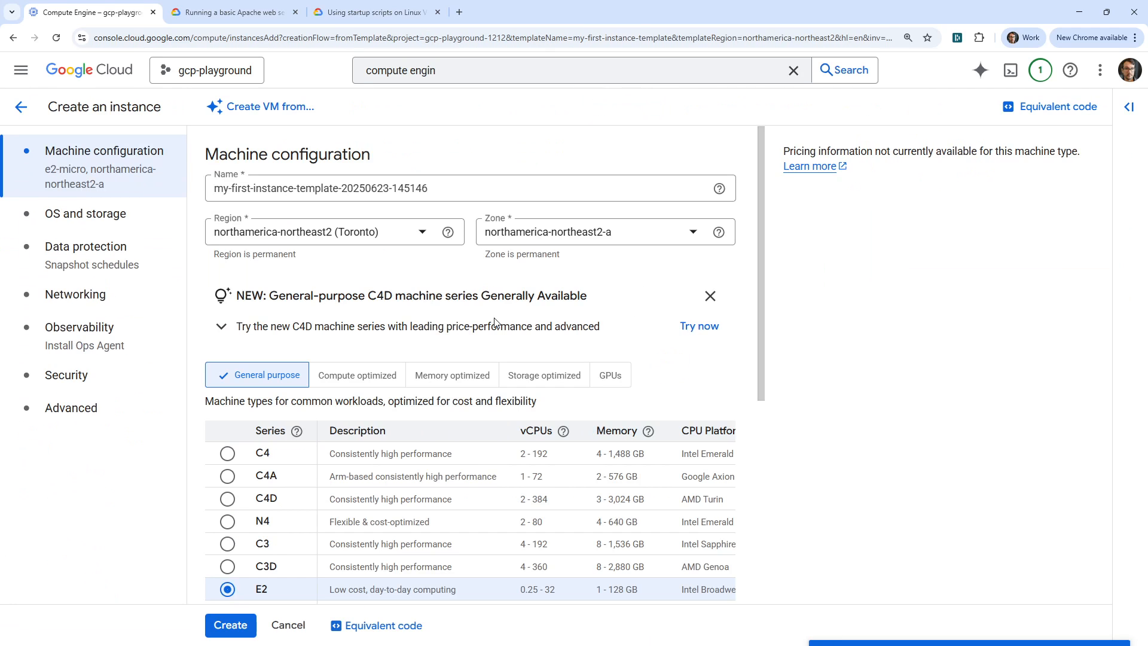
pyautogui.moveTo(464, 188); pyautogui.dragTo(182, 172)
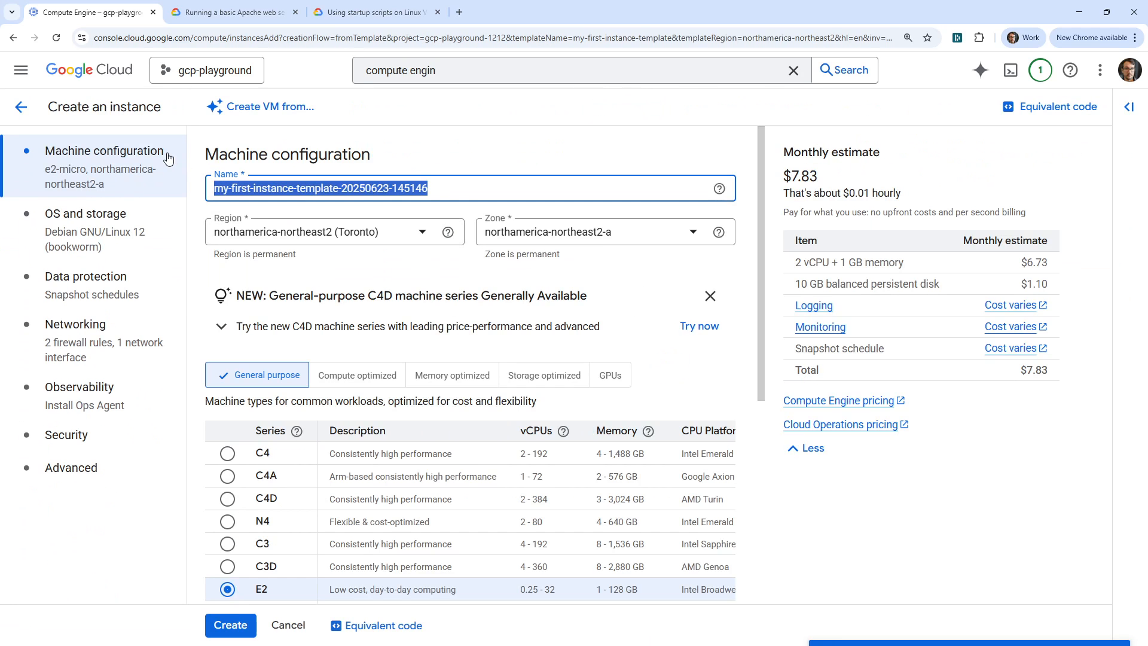
pyautogui.write('my-apache')
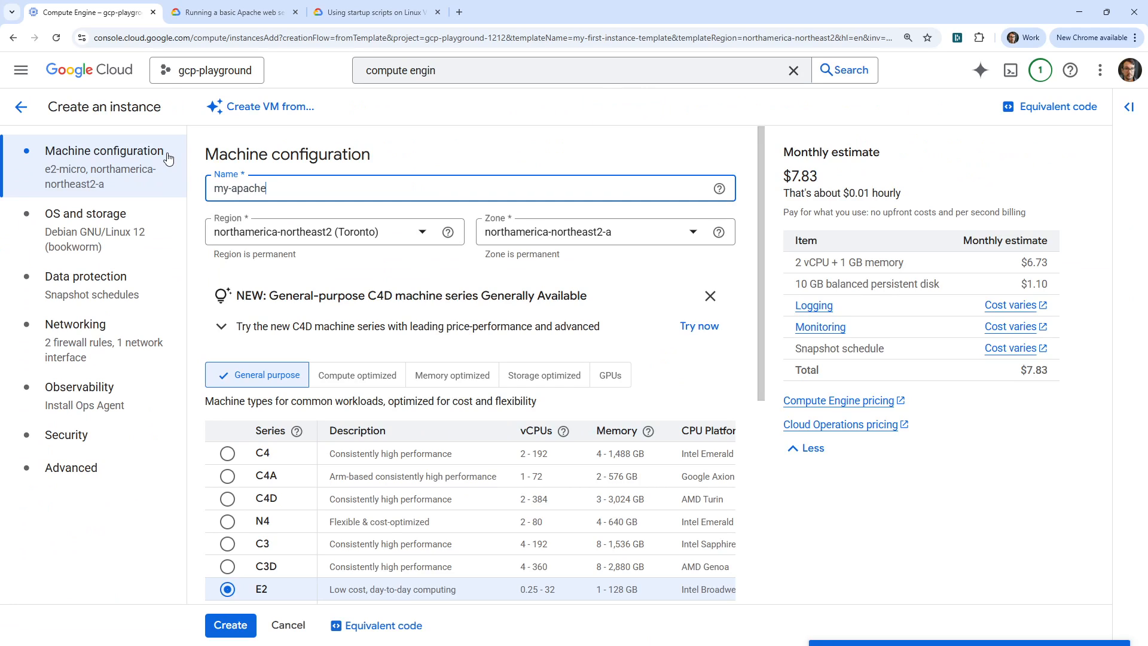
pyautogui.hotkey('ctrl', 'z')
pyautogui.hotkey('ctrl', 'z')
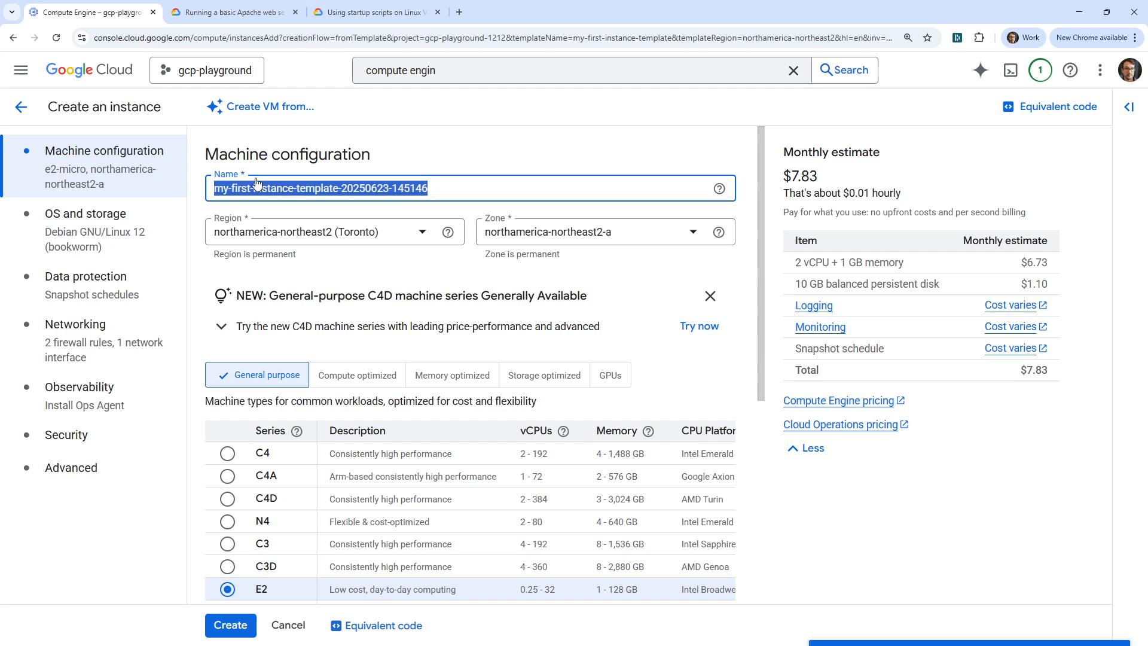
pyautogui.click(277, 189)
pyautogui.moveTo(337, 192); pyautogui.dragTo(164, 191)
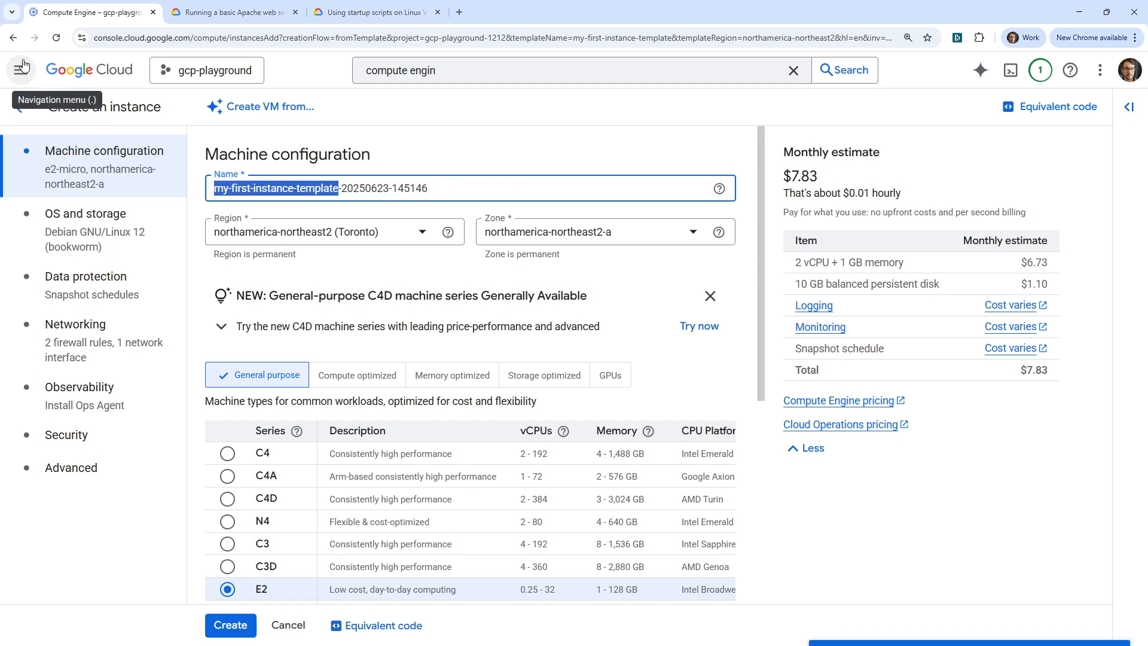
pyautogui.click(13, 38)
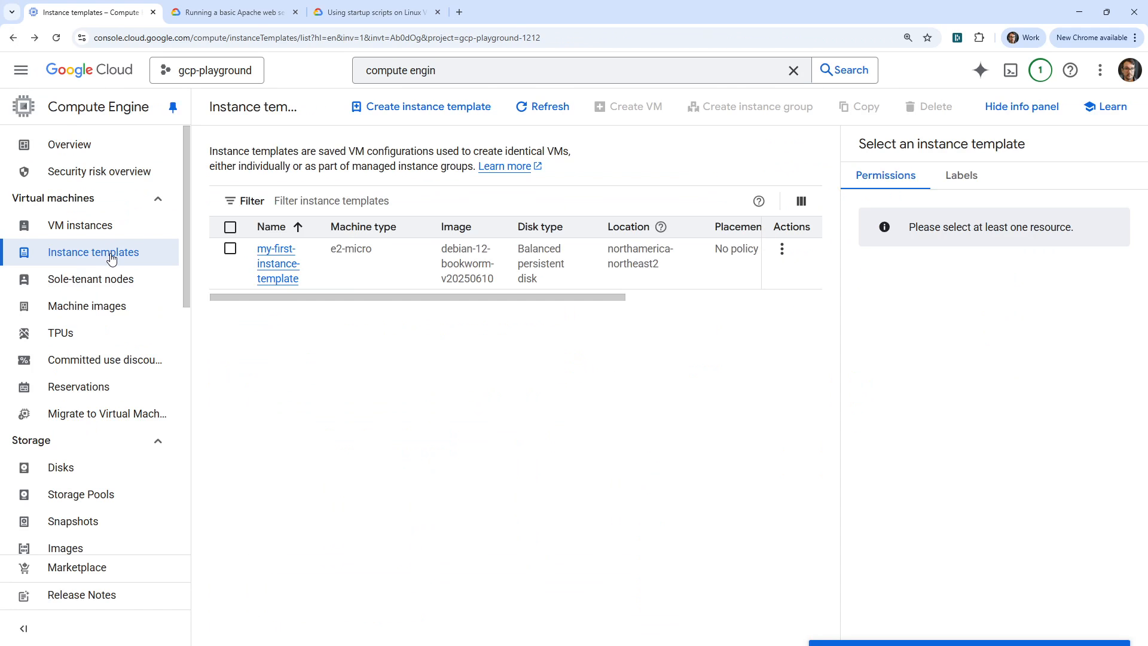
# - Open the details of my-first-instance-template to examine its configuration, and return to the templates list
pyautogui.click(269, 256)
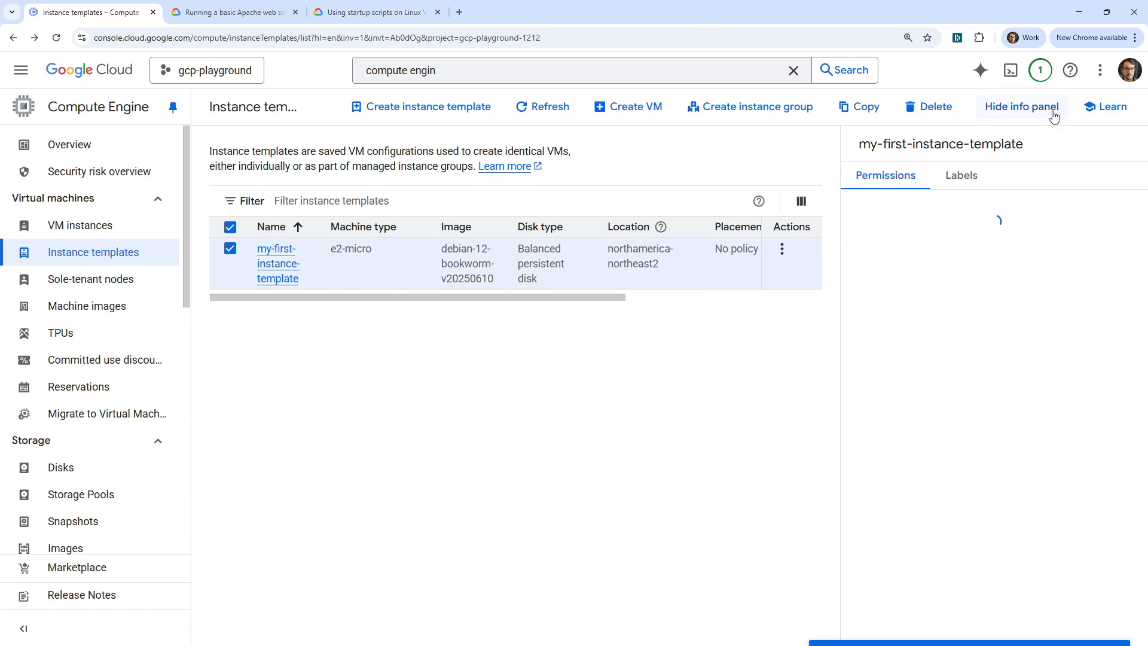
pyautogui.click(281, 264)
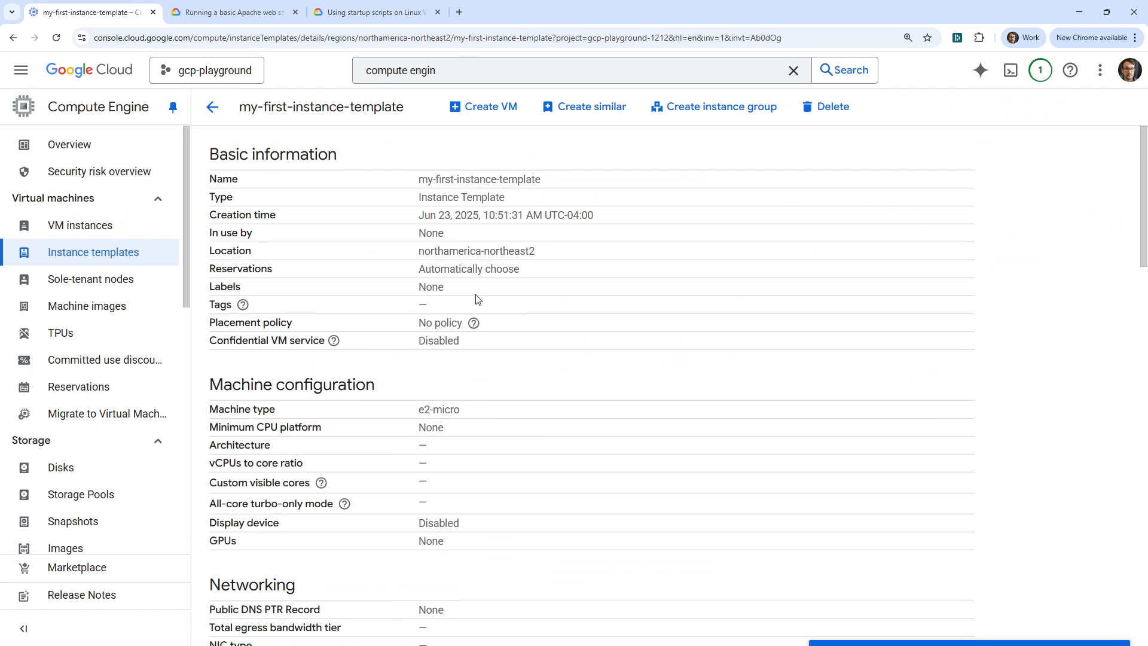
pyautogui.click(14, 37)
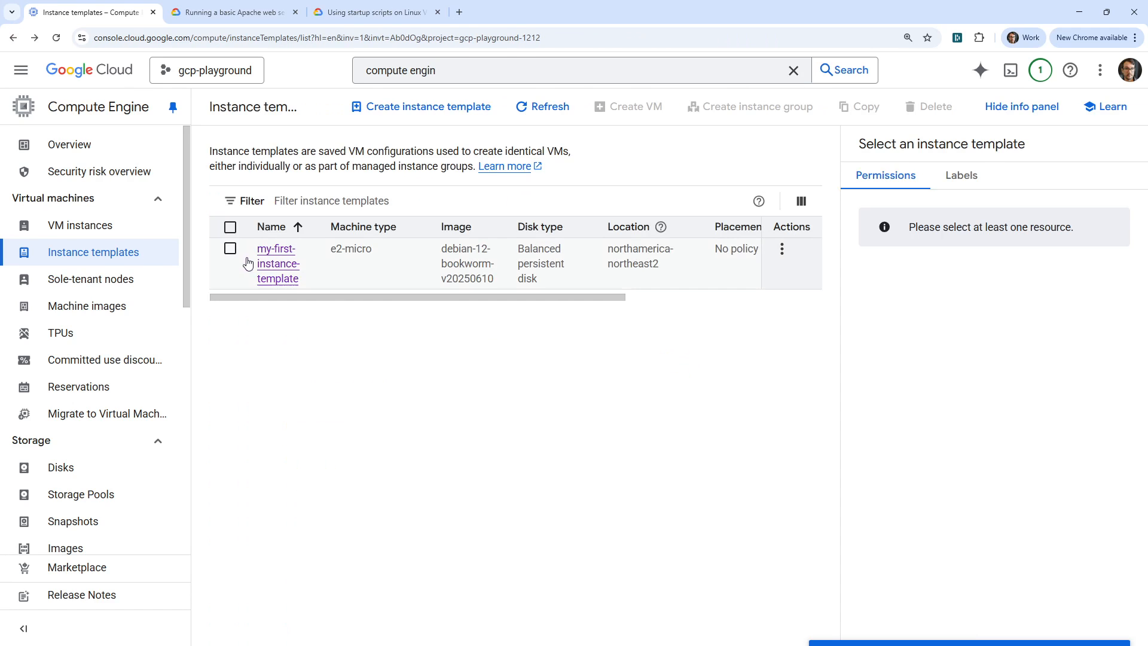
# - Create a VM from my-first-instance-template, keeping the suggested name, Toronto region and e2-micro machine type
pyautogui.click(230, 250)
pyautogui.click(628, 106)
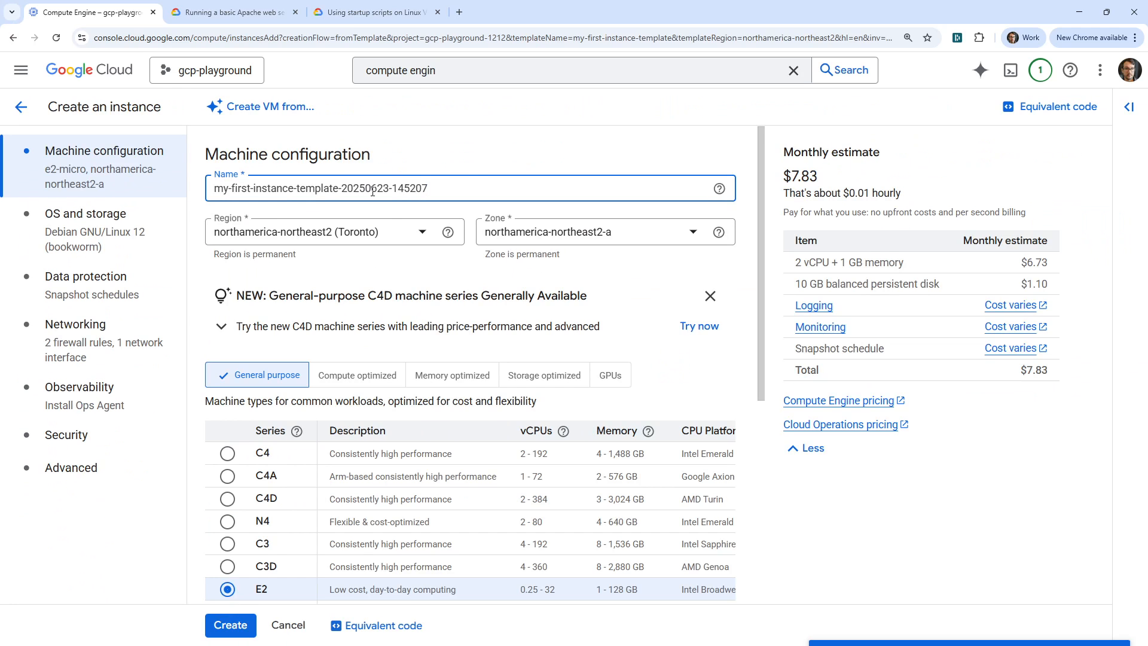
pyautogui.moveTo(248, 189); pyautogui.dragTo(452, 185)
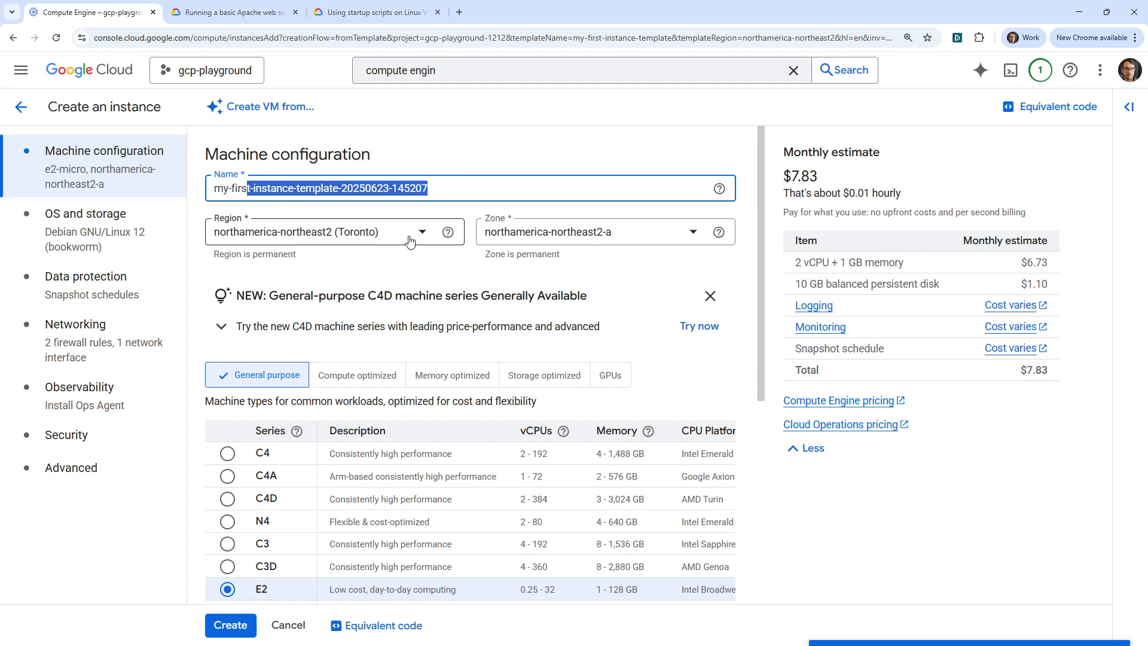
pyautogui.scroll(-2, 338, 473)
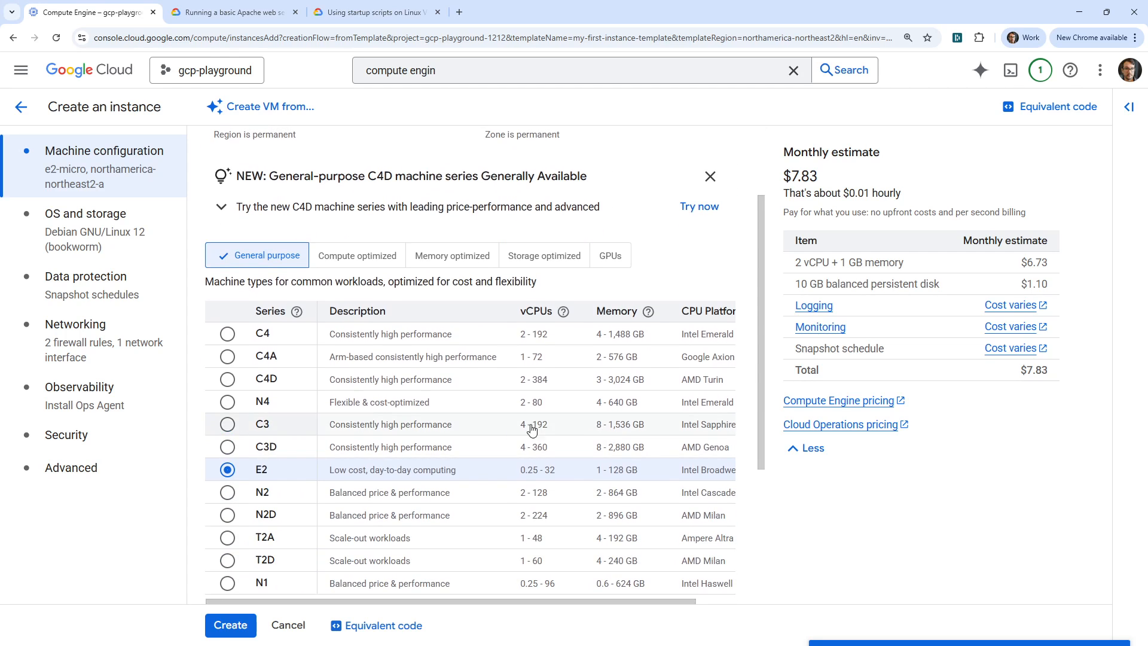
pyautogui.scroll(-4, 460, 413)
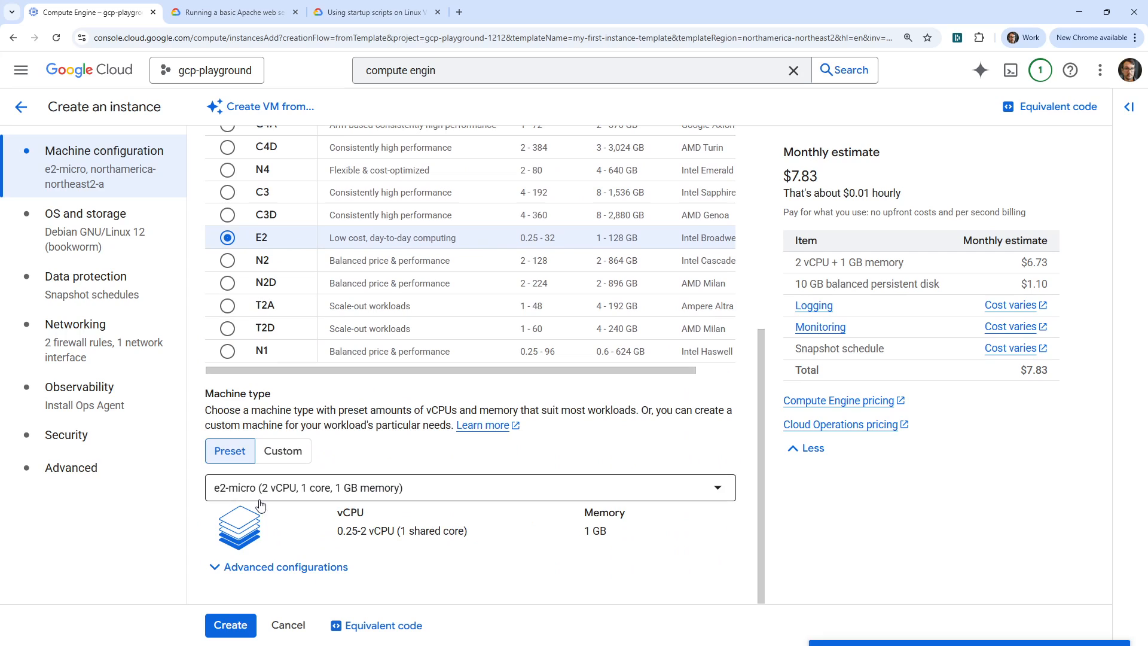
pyautogui.click(236, 634)
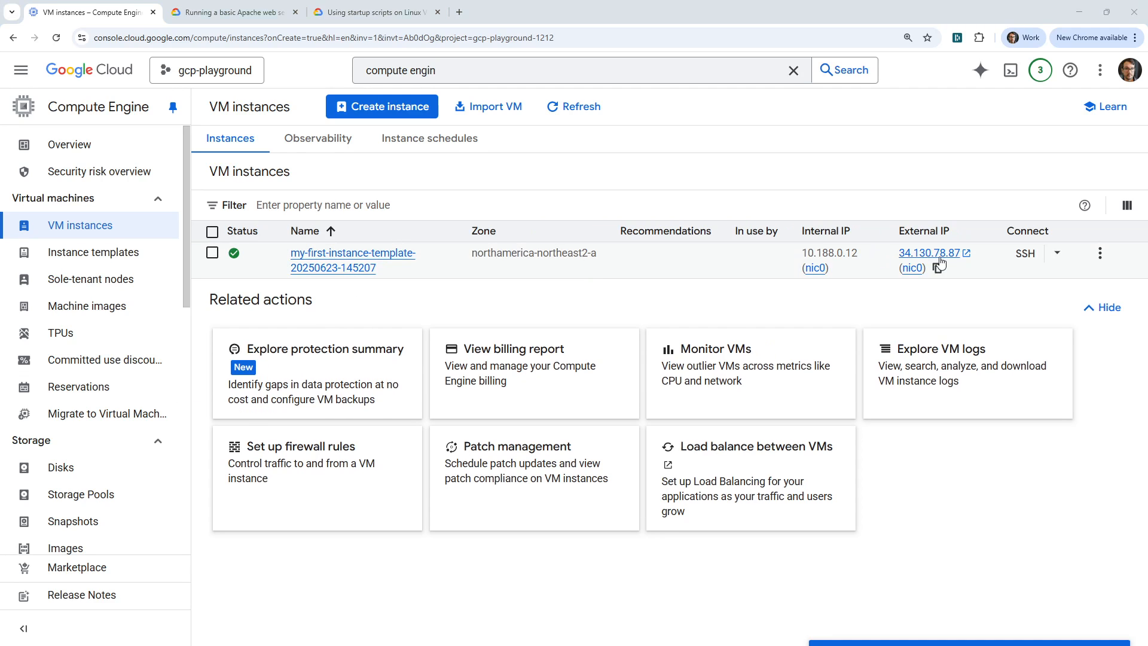
# - Copy the new VM's external IP, load it in a new browser tab to check the Apache page, and close that tab
pyautogui.moveTo(977, 261); pyautogui.dragTo(900, 253)
pyautogui.hotkey('ctrl', 'c')
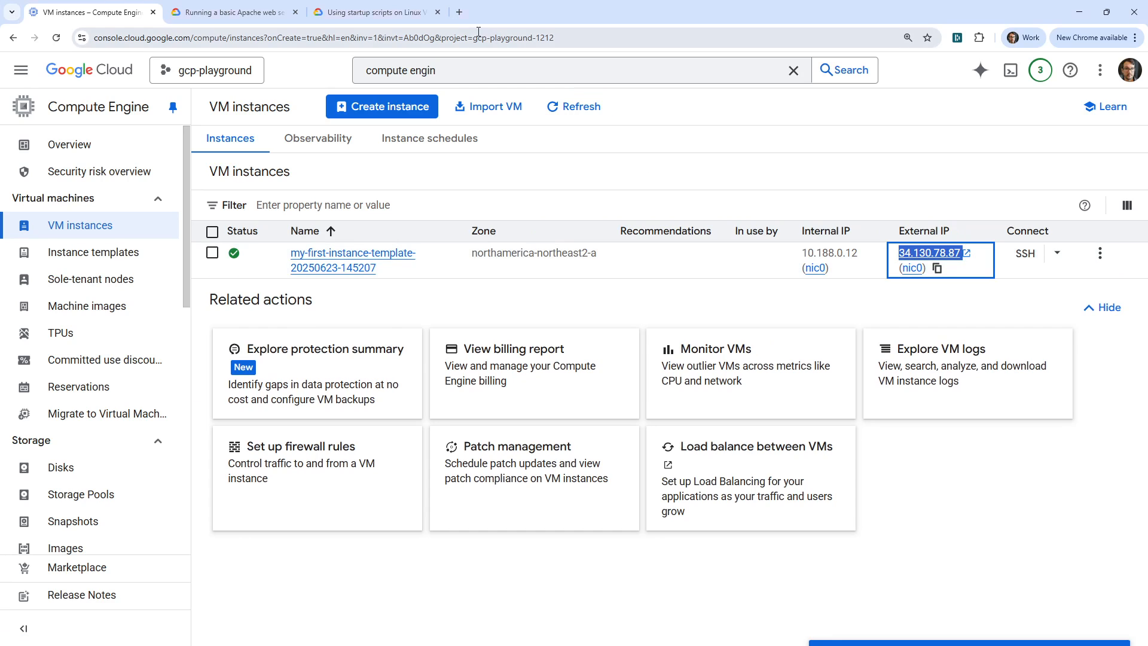
pyautogui.click(459, 12)
pyautogui.hotkey('ctrl', 'v')
pyautogui.press('Return')
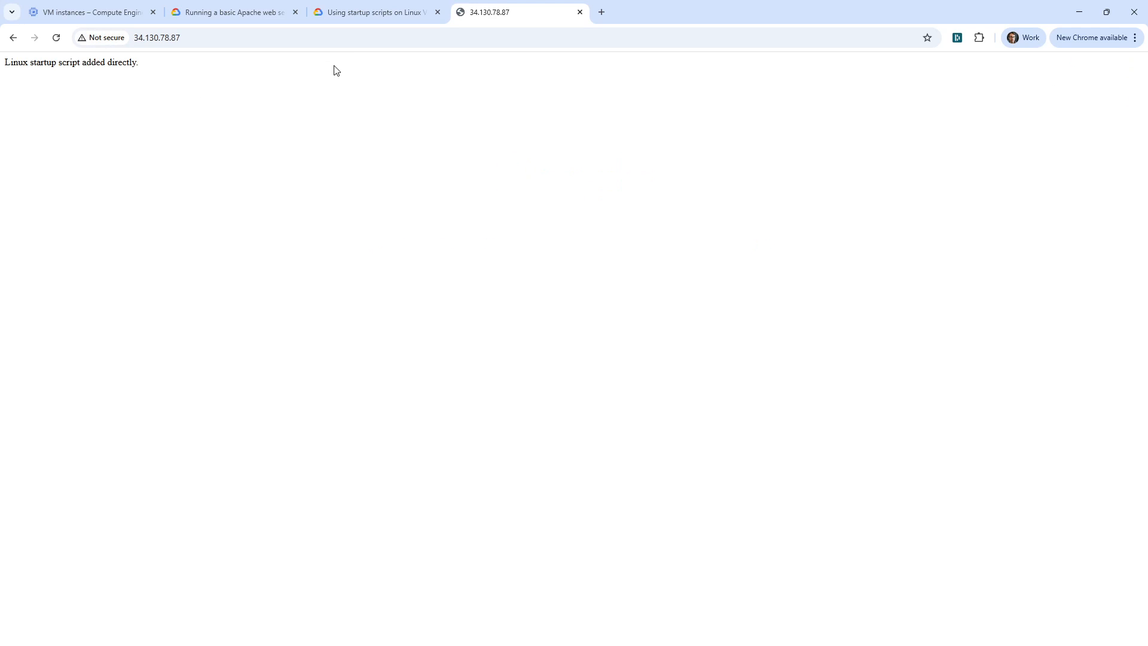
pyautogui.moveTo(45, 61); pyautogui.dragTo(215, 111)
pyautogui.click(215, 110)
pyautogui.click(579, 12)
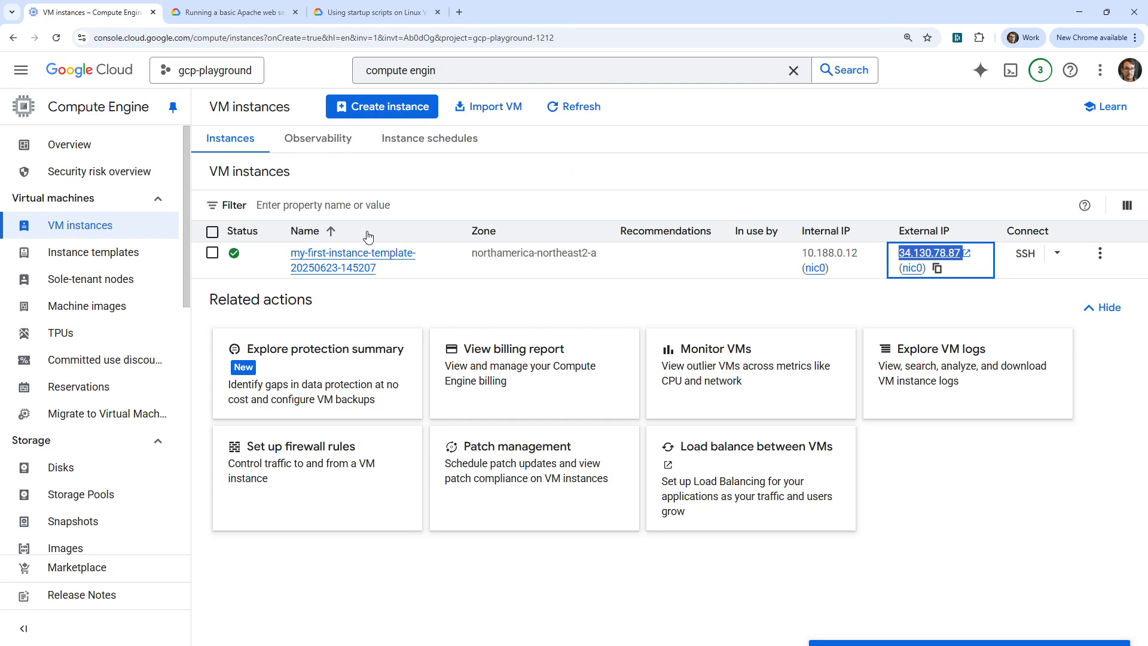
# - Delete the VM instance created from the template and return to the instance templates list
pyautogui.click(212, 252)
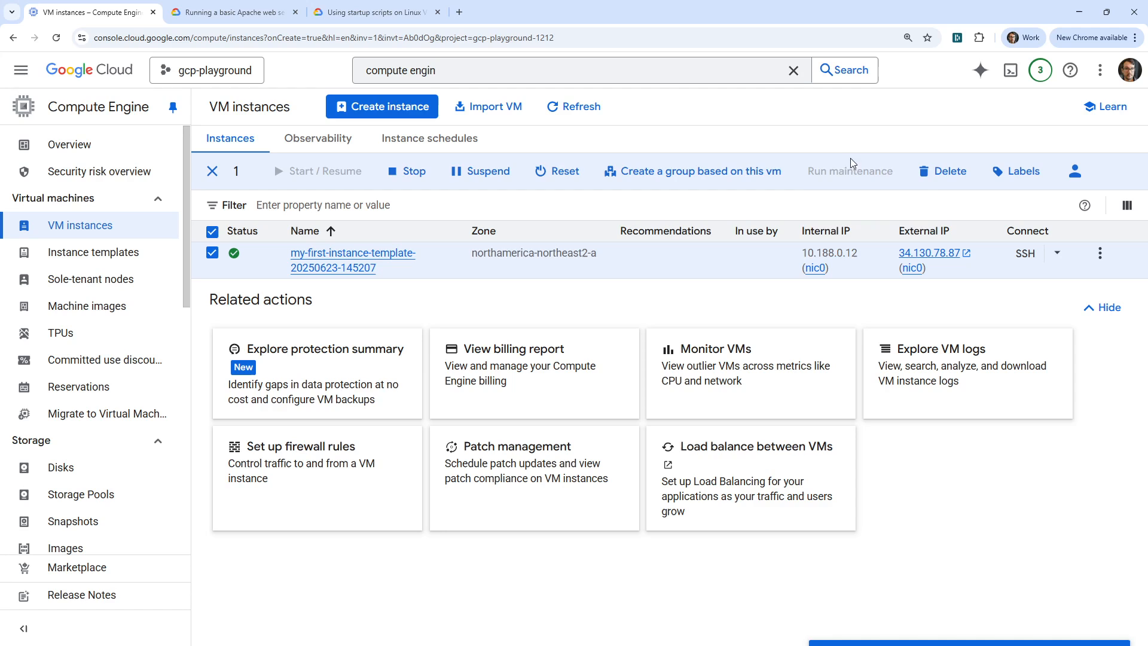
pyautogui.click(943, 171)
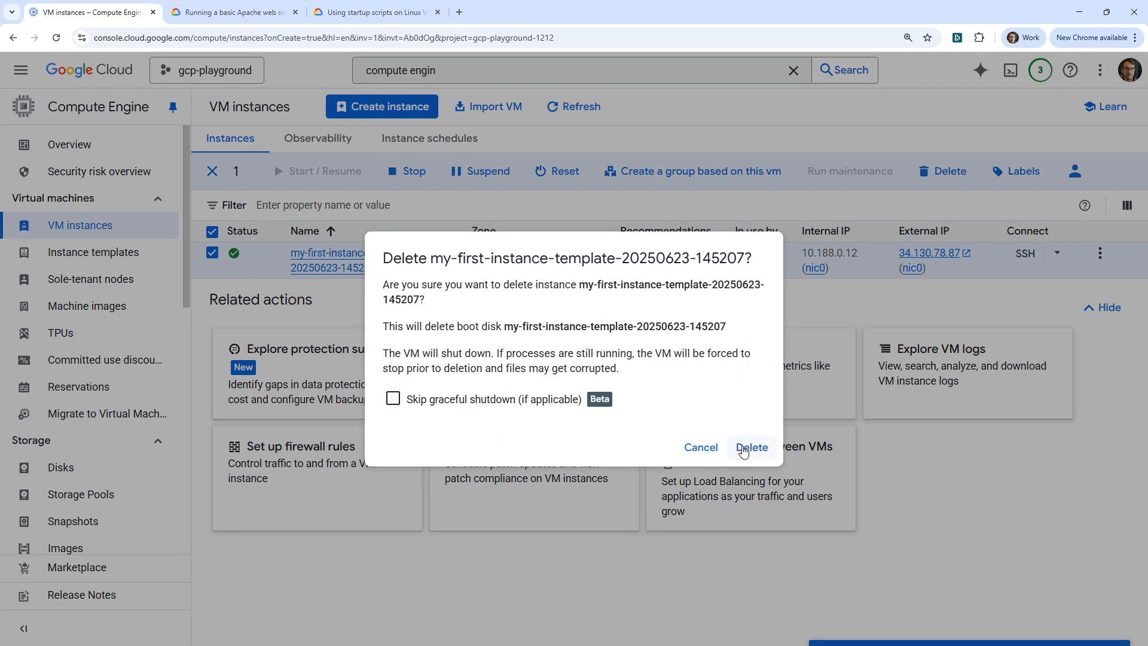
pyautogui.click(743, 450)
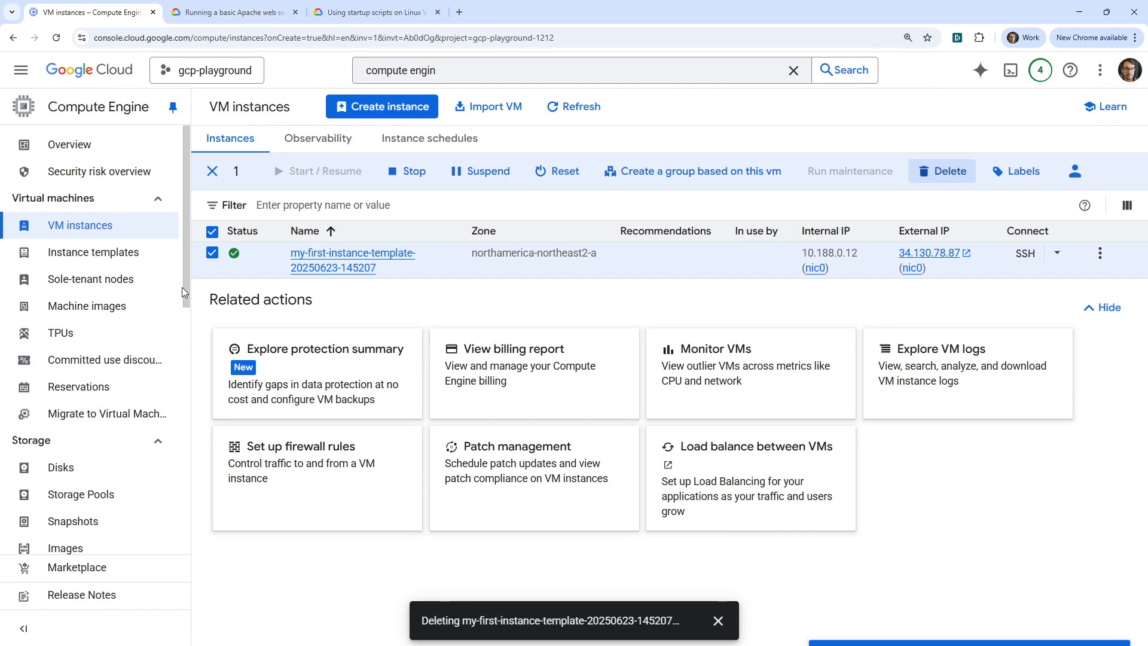
pyautogui.click(126, 252)
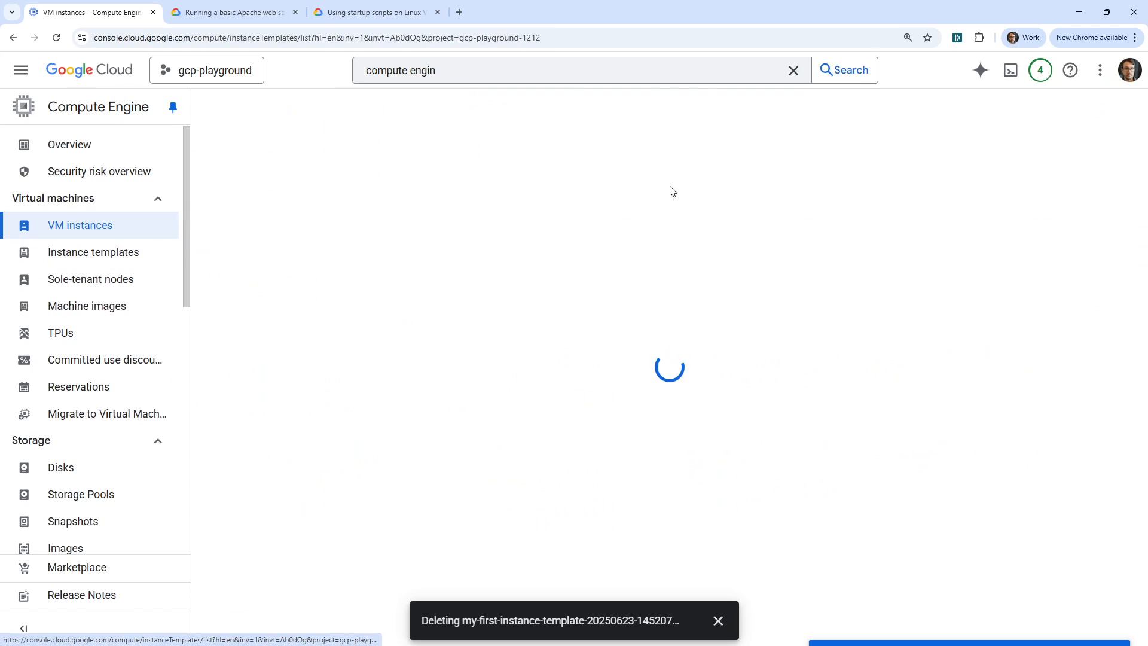